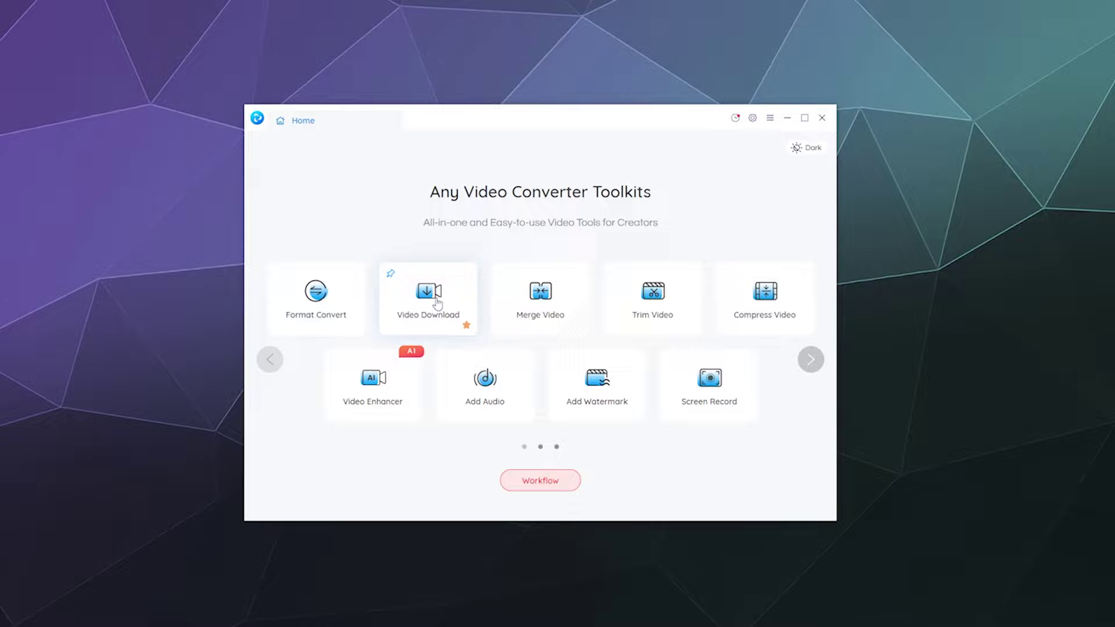
Paste both TikTok video links into Video Download's Add URL(s) box and analyse them
left_click(432, 304)
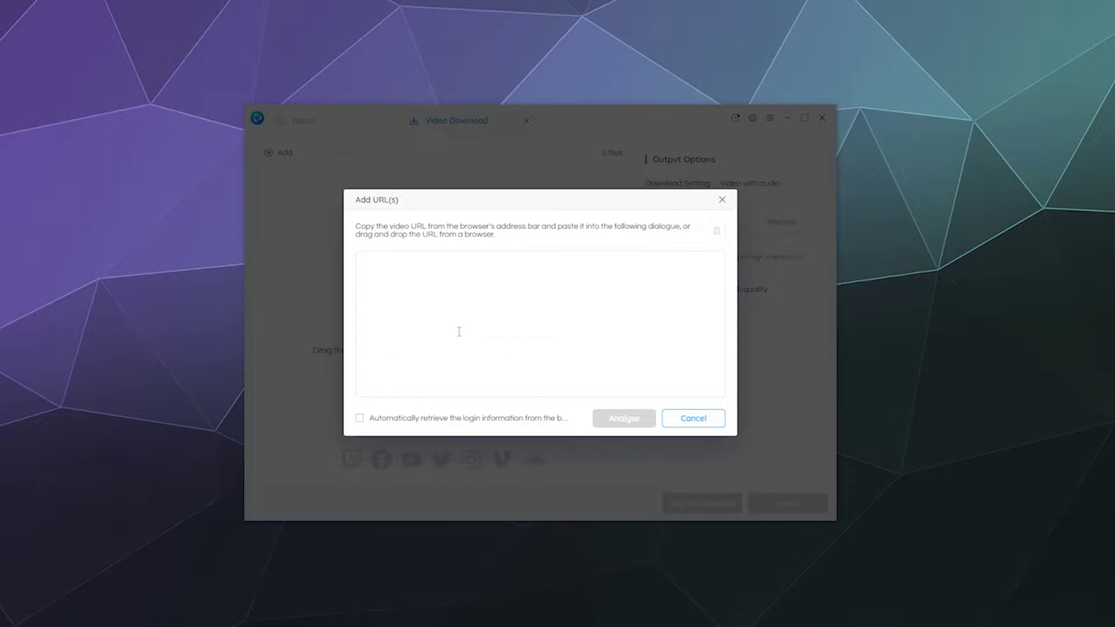
key("ctrl+v")
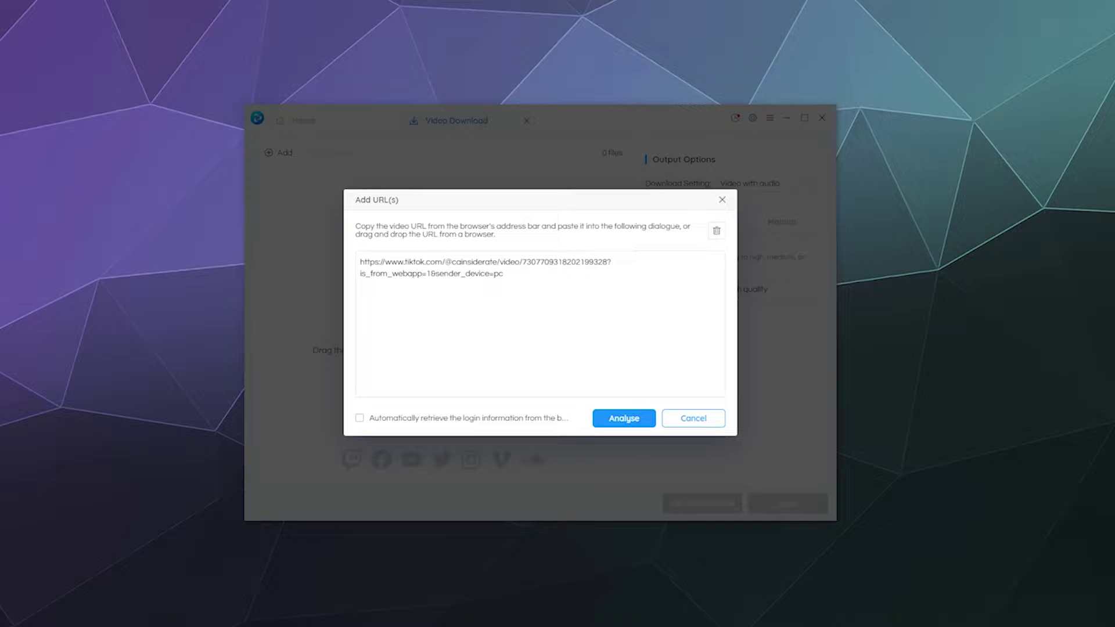
key("Return")
key("Return")
key("ctrl+v")
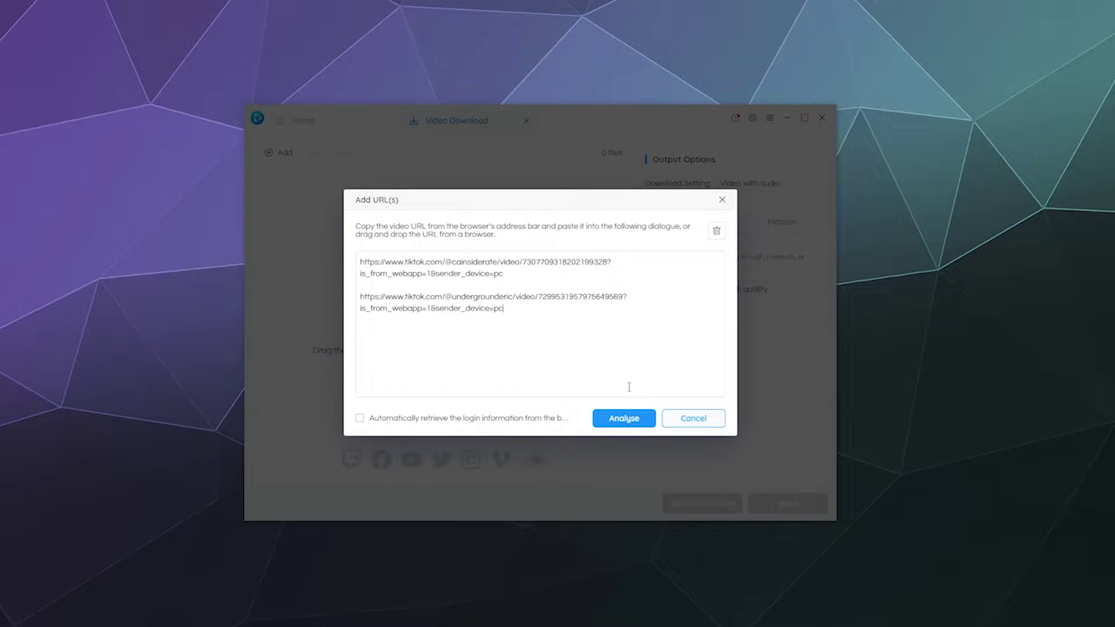
left_click(621, 428)
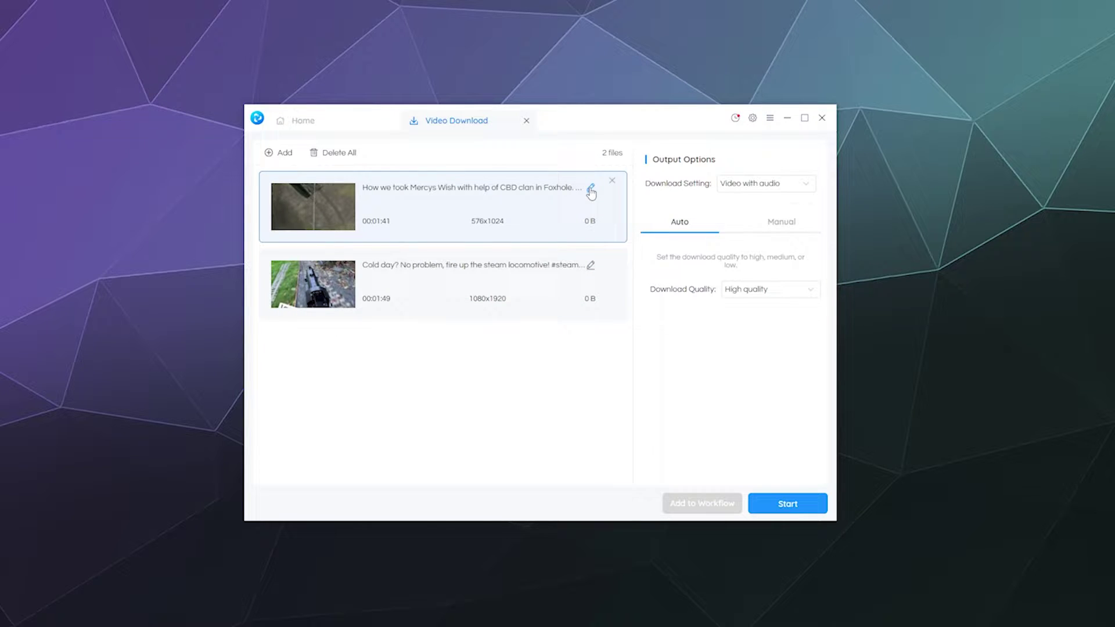
Rename the first queued download to 'War Game Sample'
left_click(591, 191)
triple_click(531, 193)
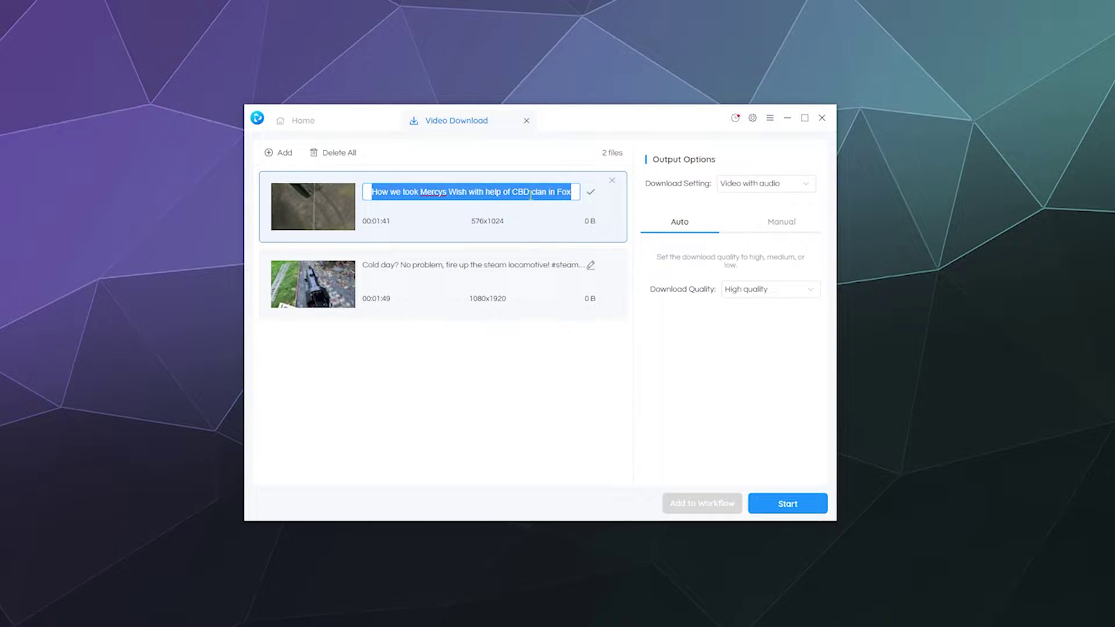
type("War Game ")
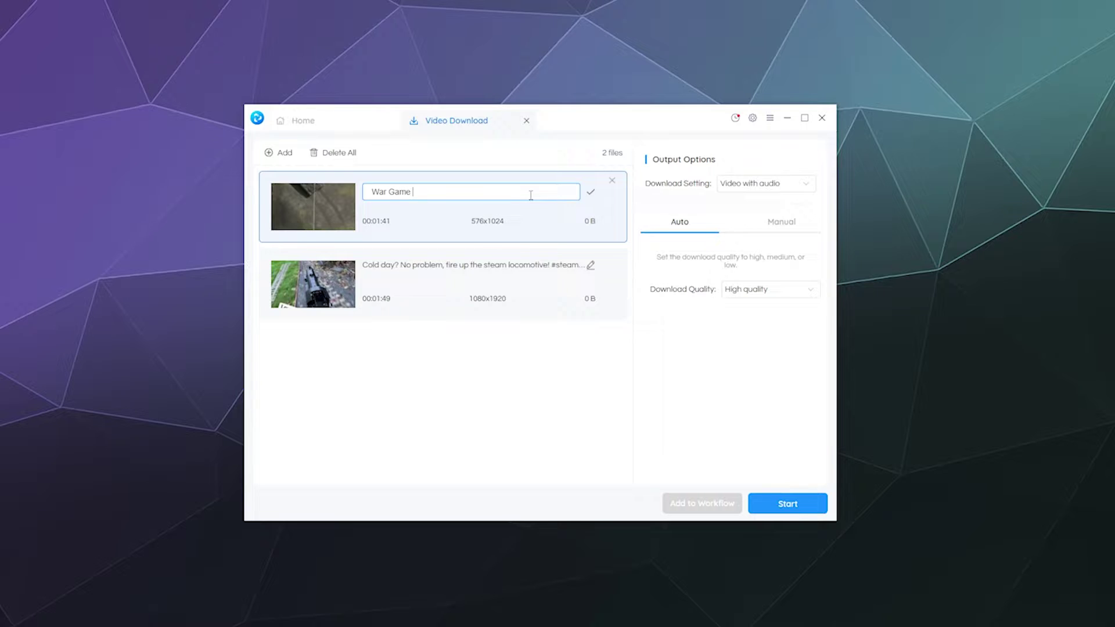
type("Sample")
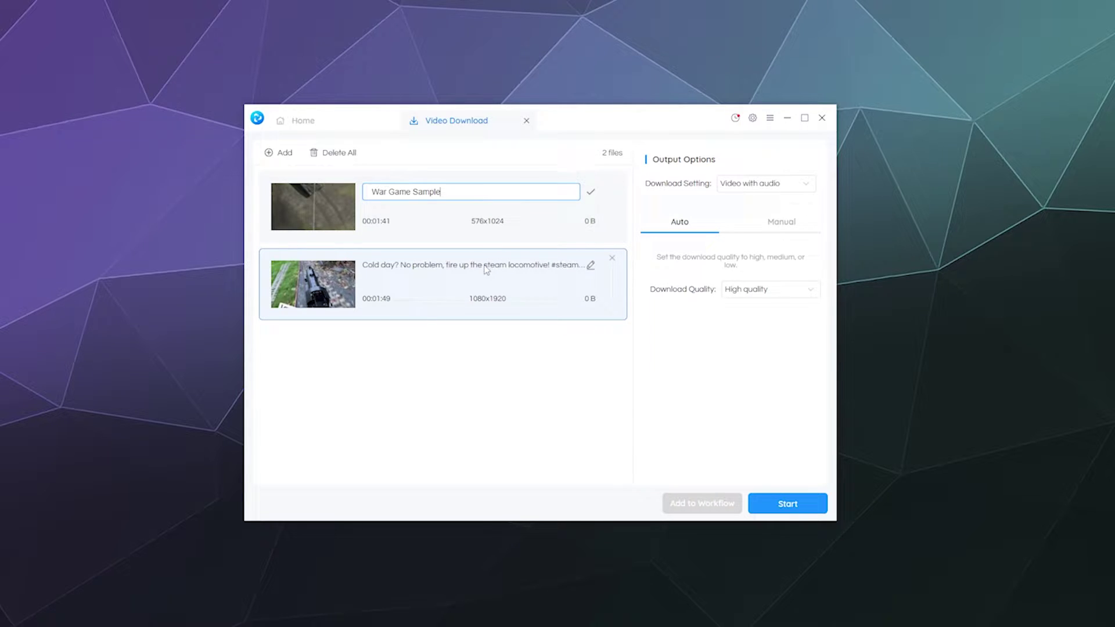
key("Return")
Rename the second queued download to 'Personal Backyard Coal Train'
left_click(591, 266)
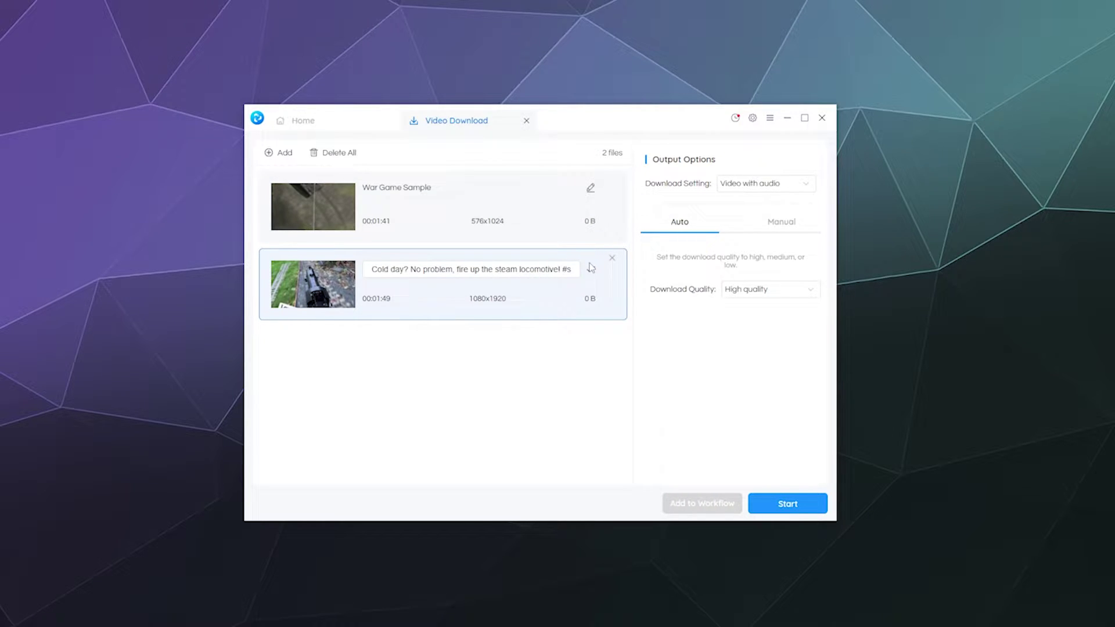
left_click_drag(570, 269, 369, 269)
type("Personal Backyard Coal Train")
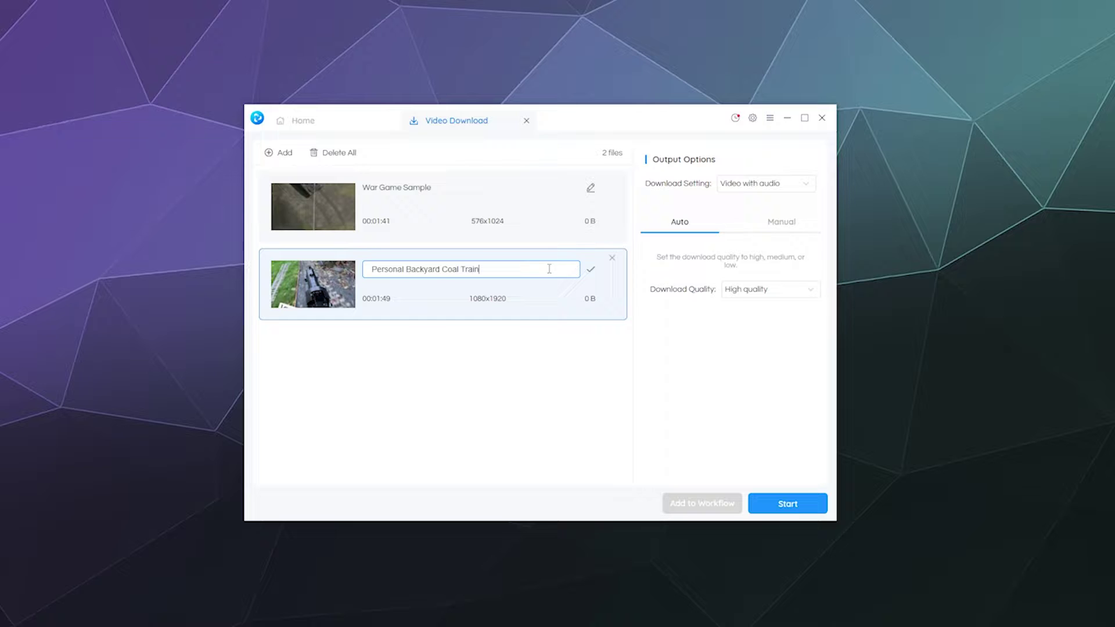
left_click(531, 345)
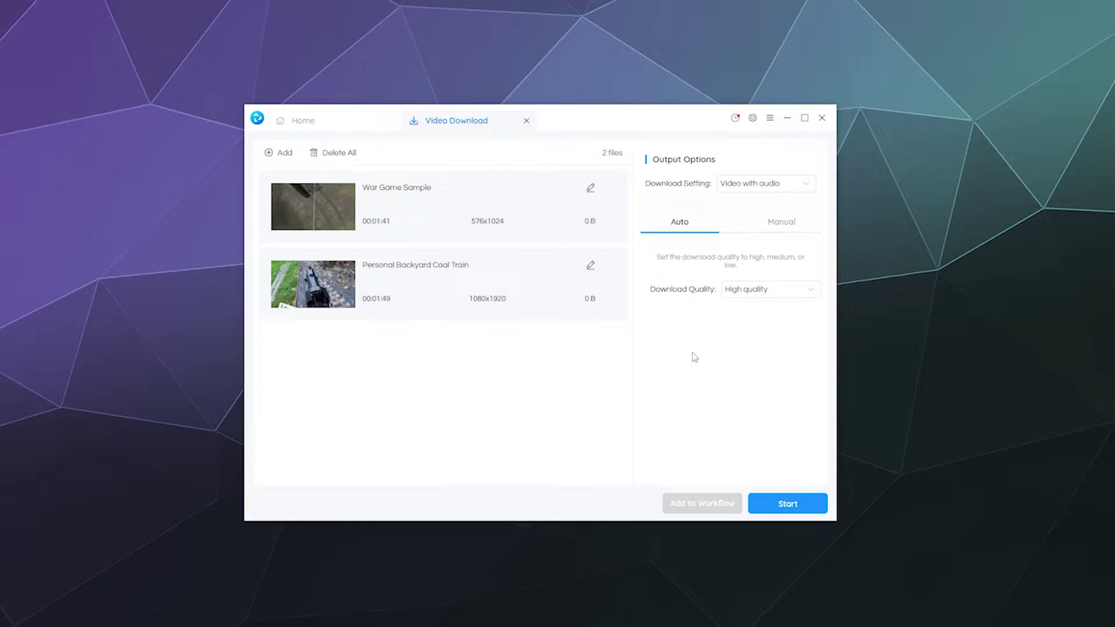
left_click(771, 185)
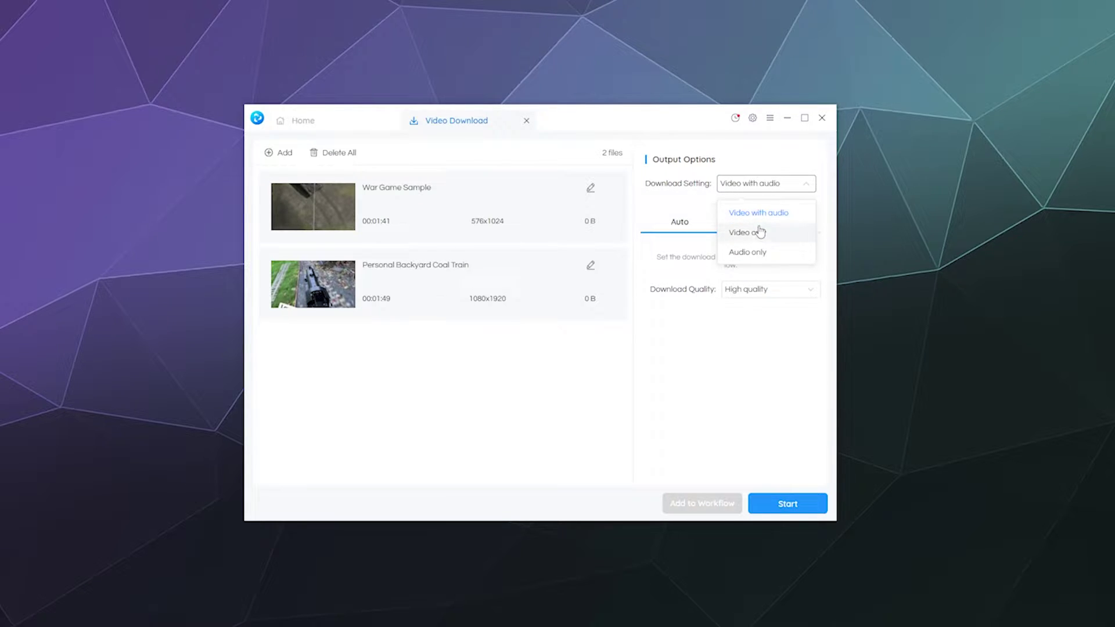
left_click(682, 197)
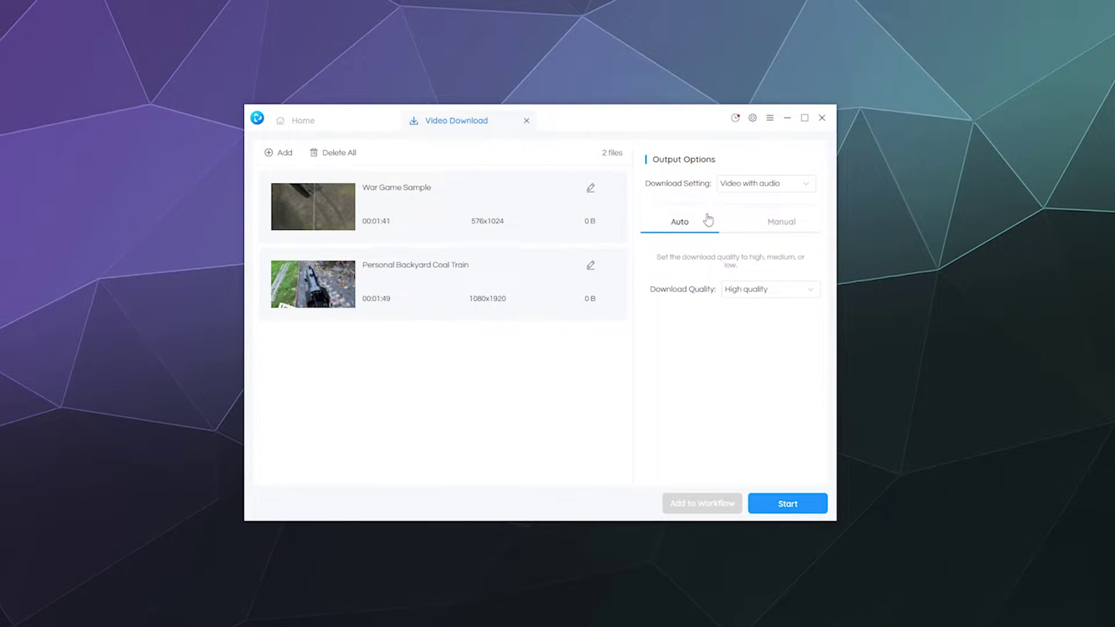
left_click(758, 294)
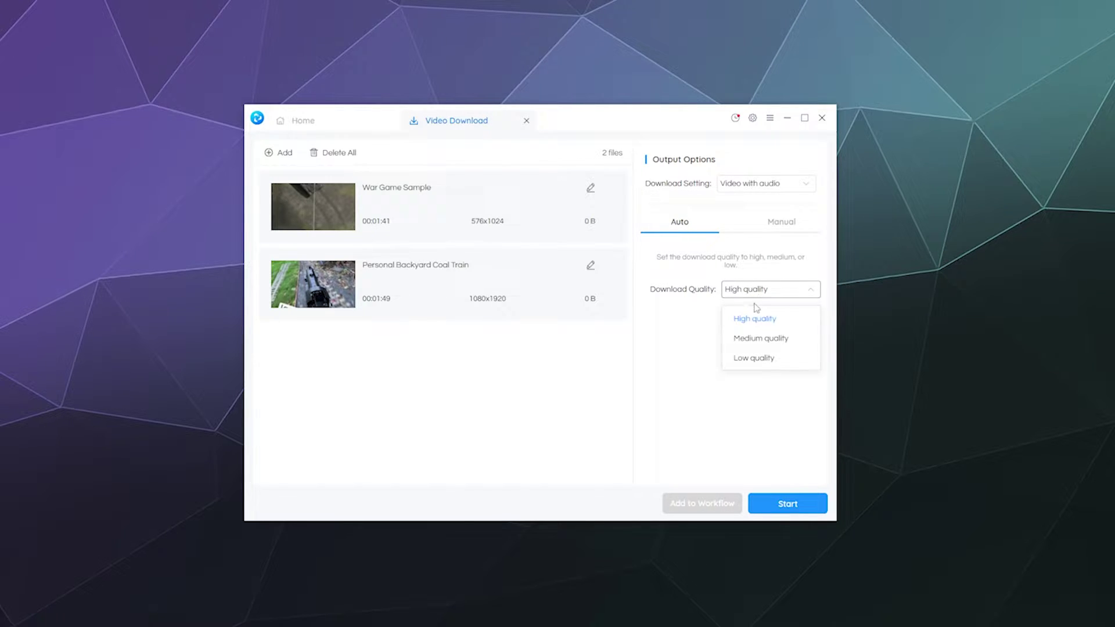
left_click(752, 321)
left_click(756, 293)
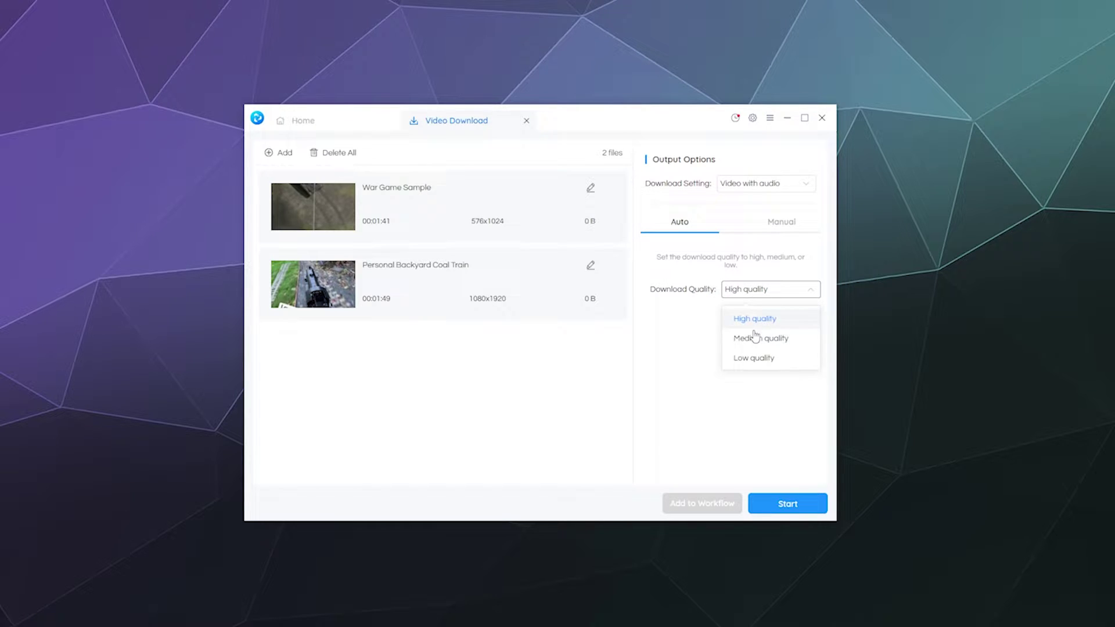
left_click(769, 320)
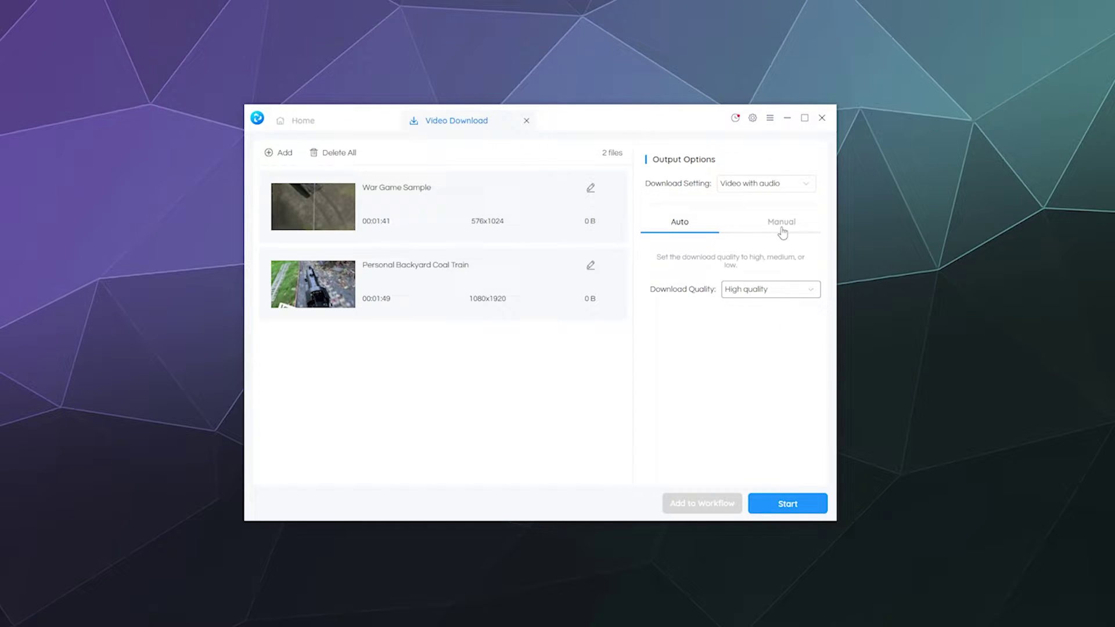
left_click(782, 230)
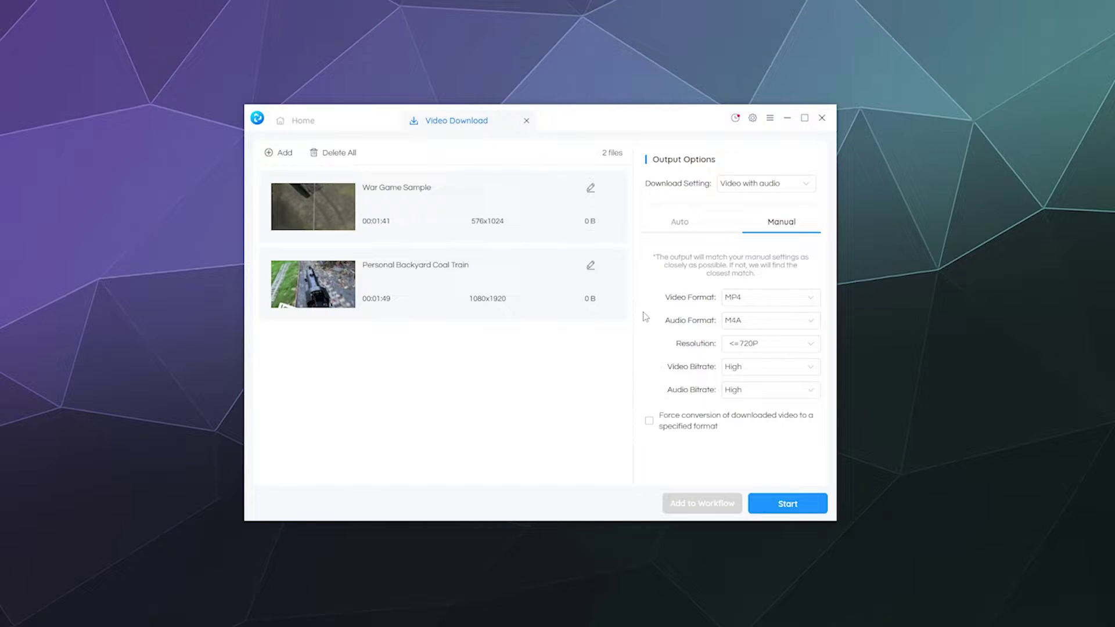
left_click(747, 299)
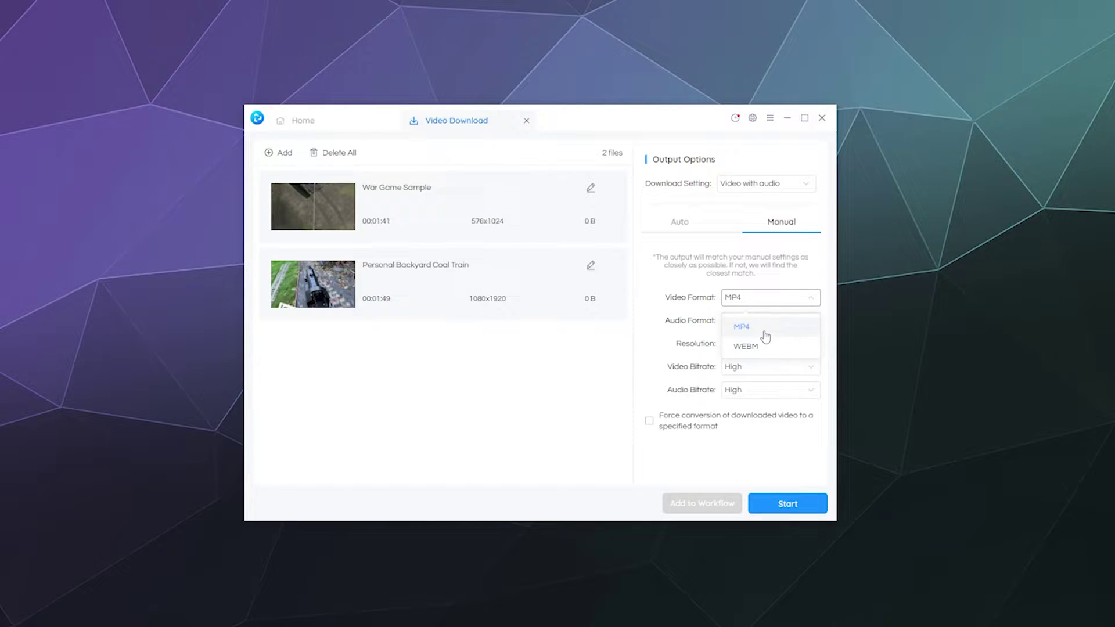
left_click(750, 328)
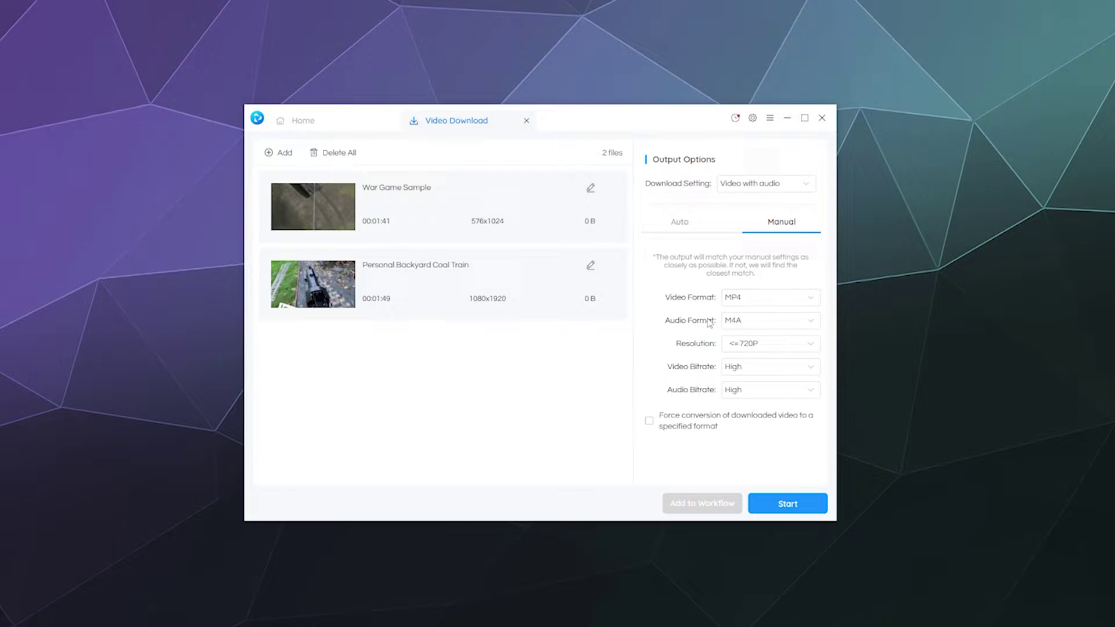
left_click(758, 323)
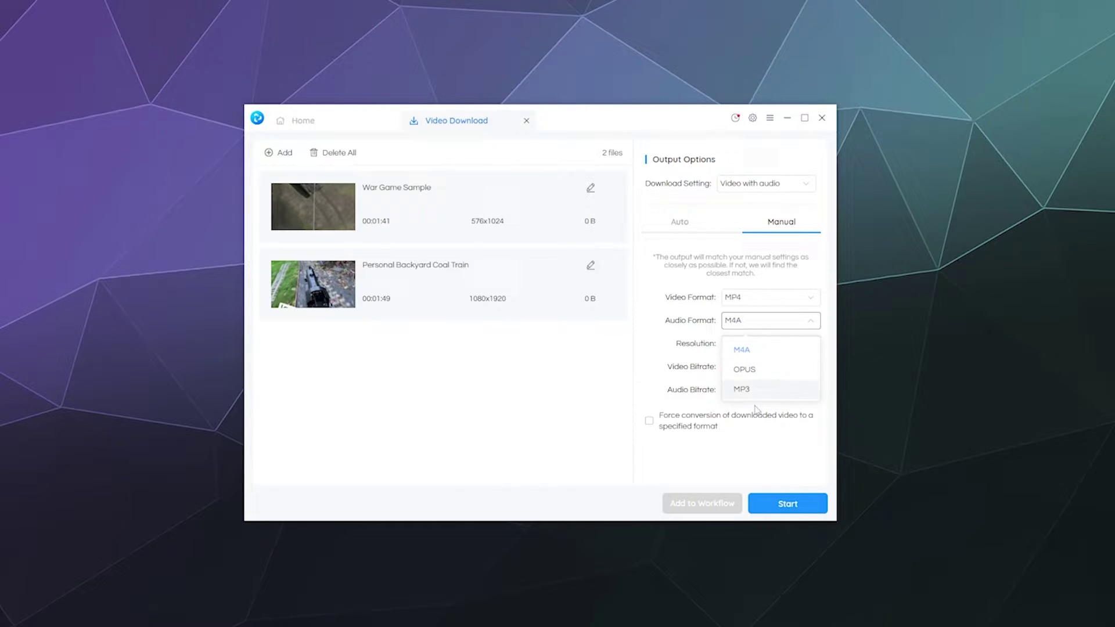
left_click(646, 343)
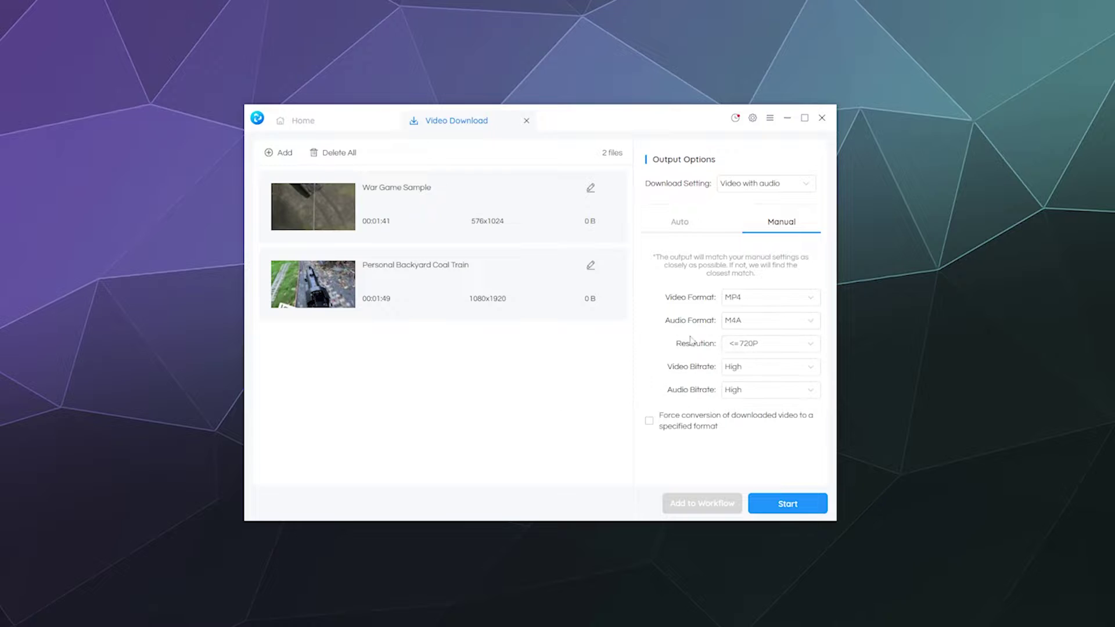
left_click(768, 346)
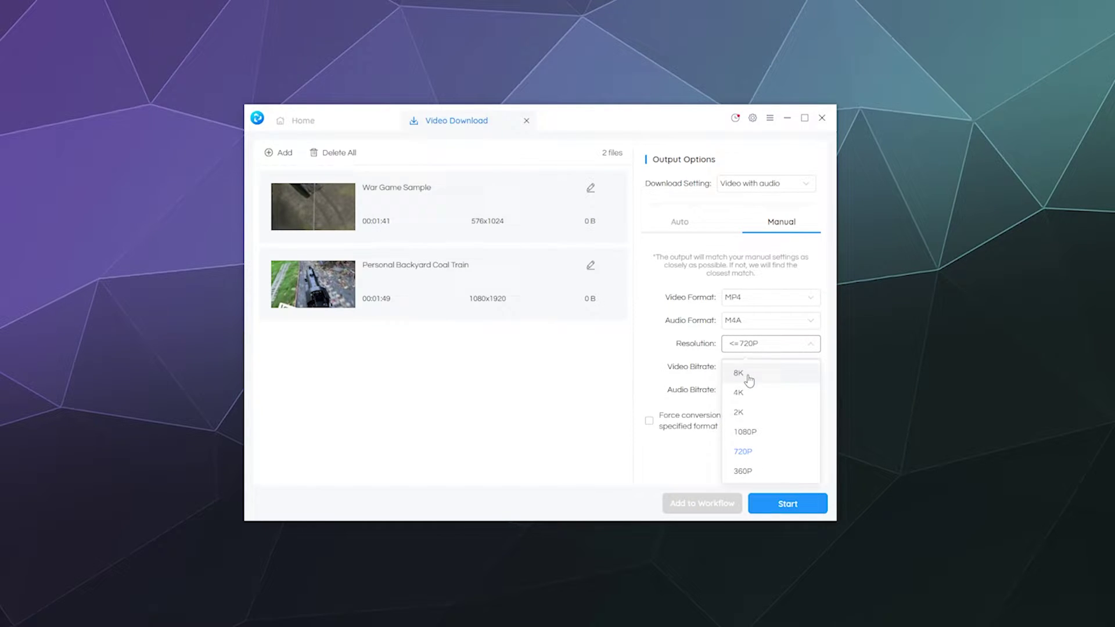
left_click(664, 347)
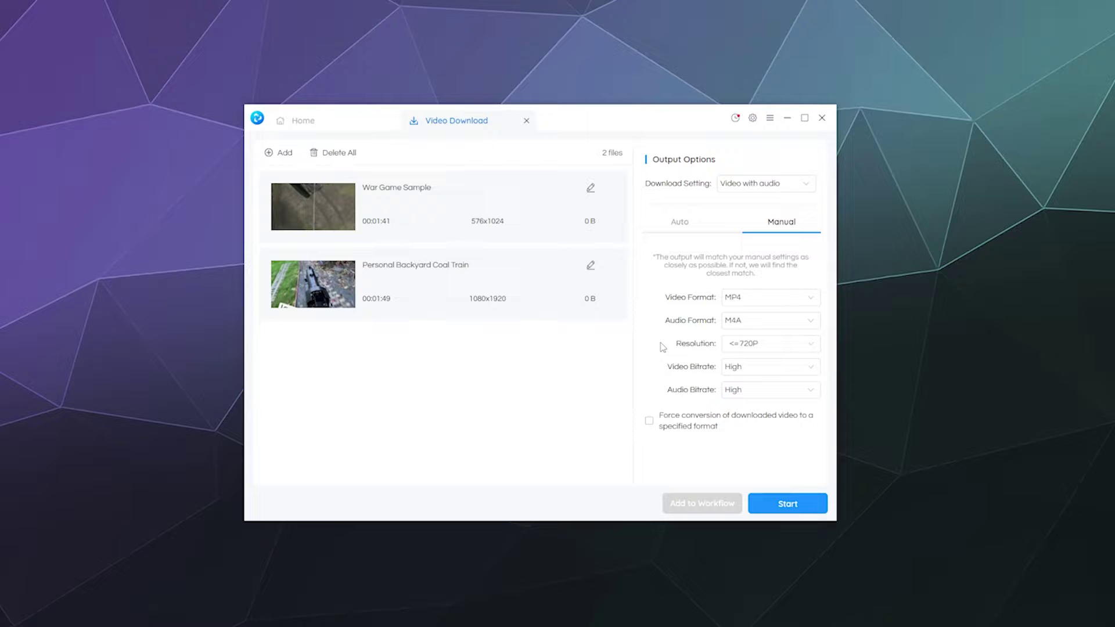
left_click(754, 368)
left_click(754, 368)
left_click(747, 393)
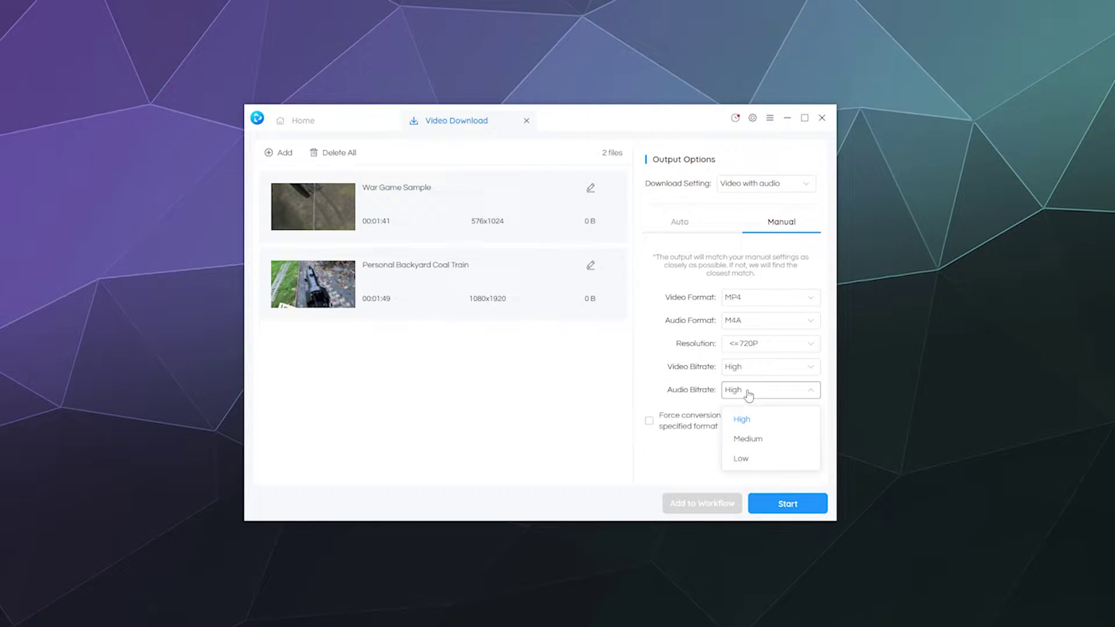
left_click(749, 394)
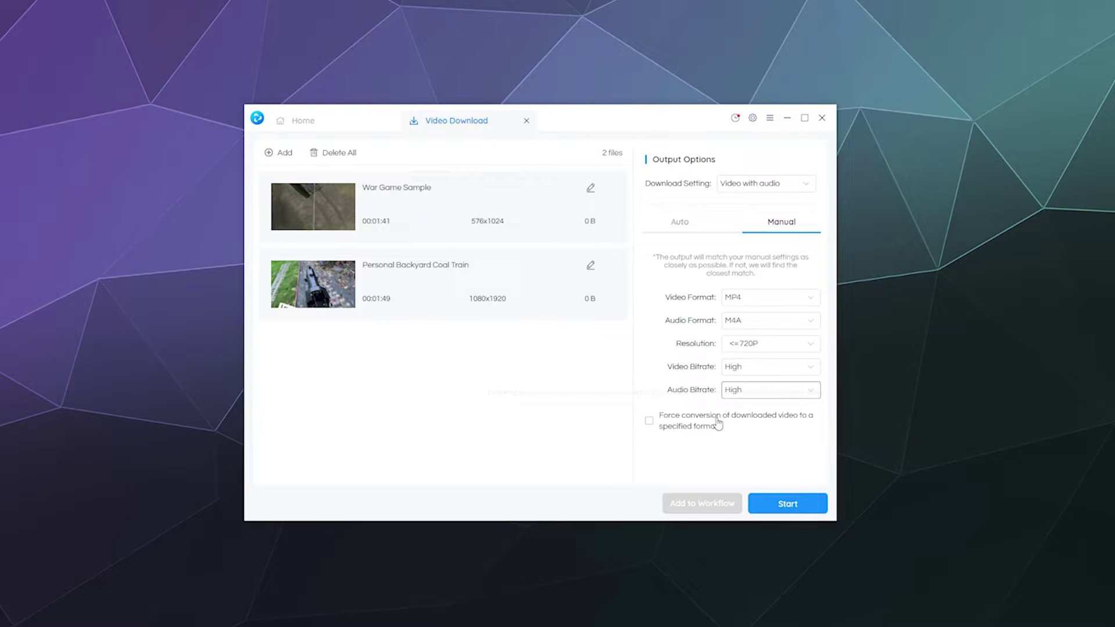
mouse_move(646, 424)
left_click(675, 222)
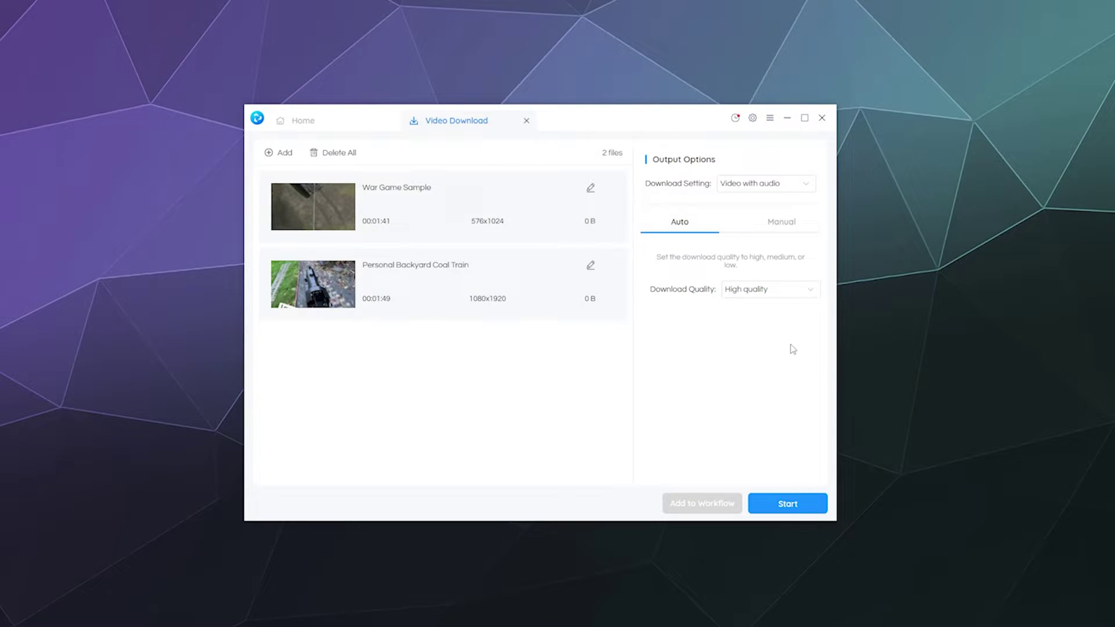
Start downloading both queued TikTok videos and wait for the success message
left_click(784, 504)
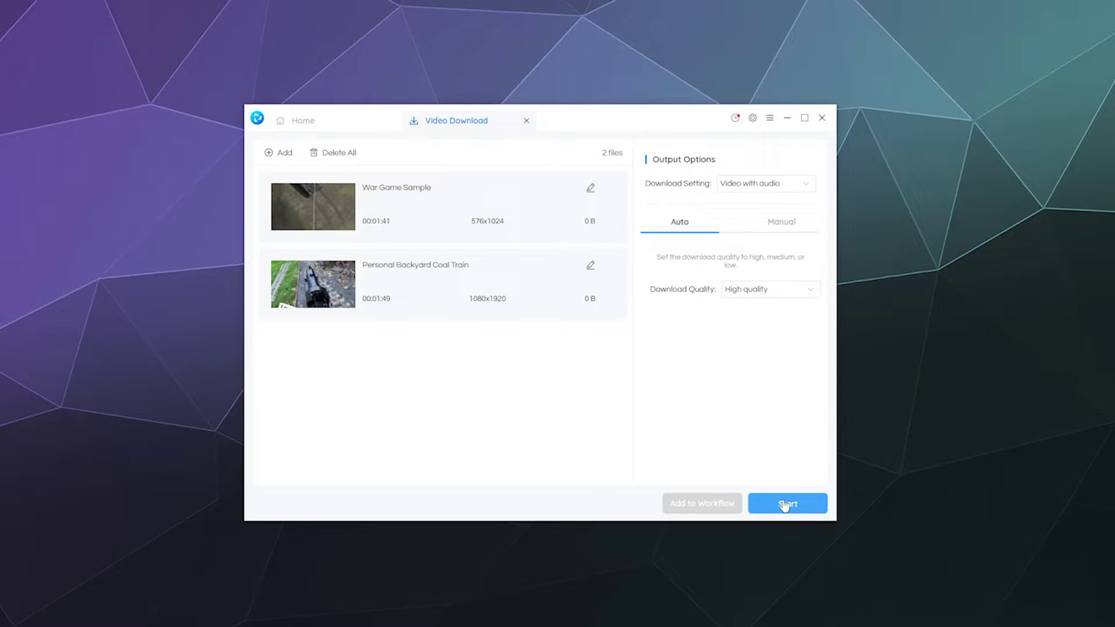
left_click(784, 504)
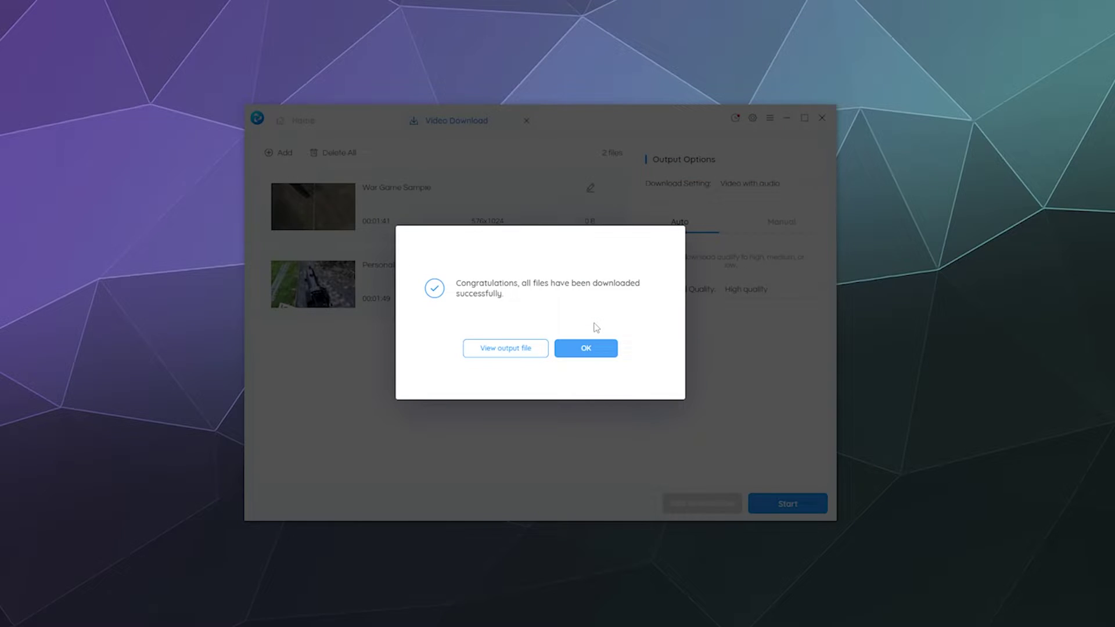
Open the download folder and play Personal Backyard Coal Train in VLC at lower volume
left_click(516, 351)
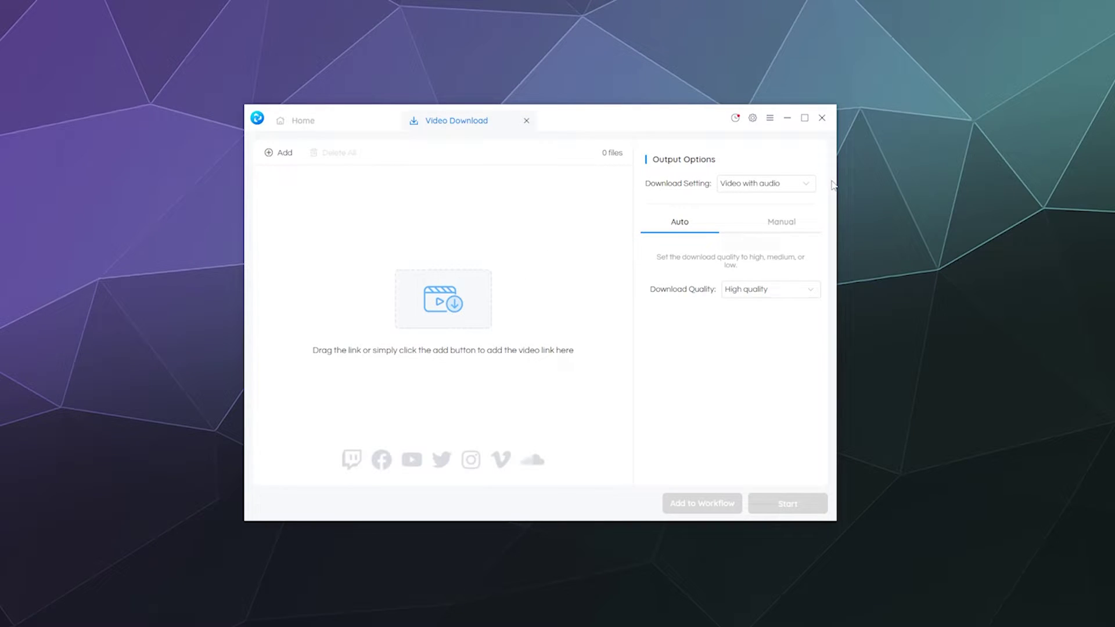
left_click_drag(1112, 165, 436, 179)
double_click(314, 261)
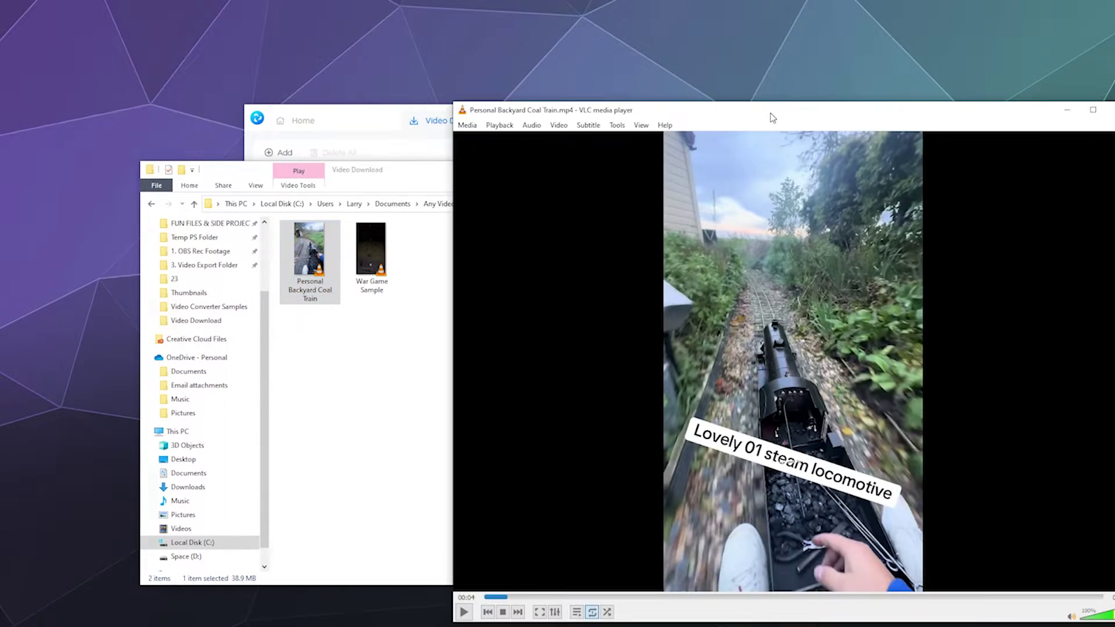
left_click(1010, 579)
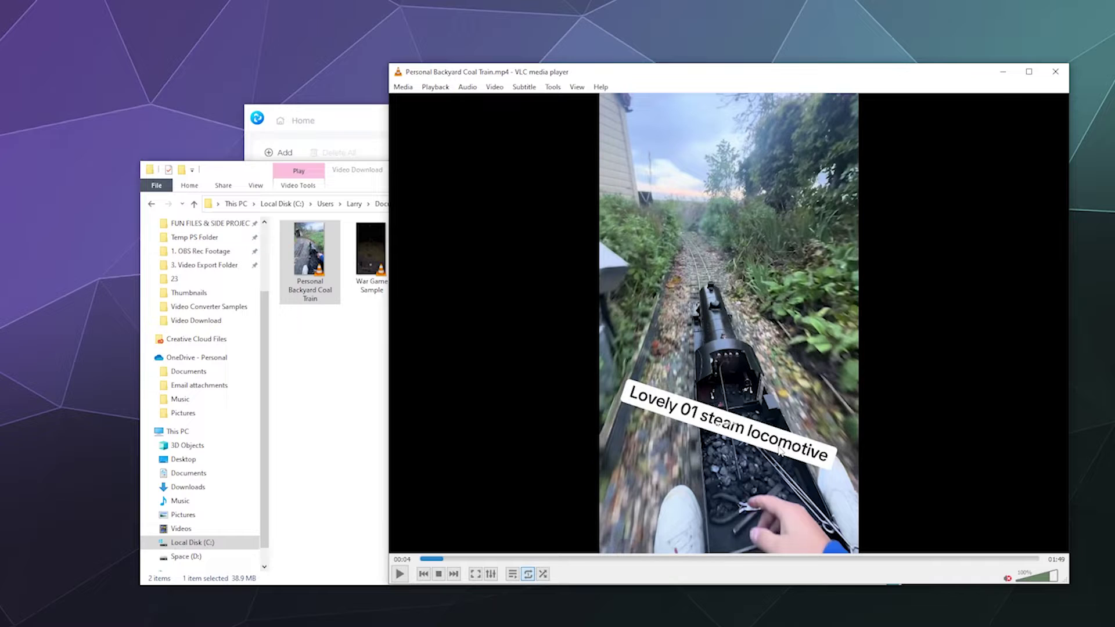
left_click(1022, 579)
left_click_drag(389, 529, 788, 528)
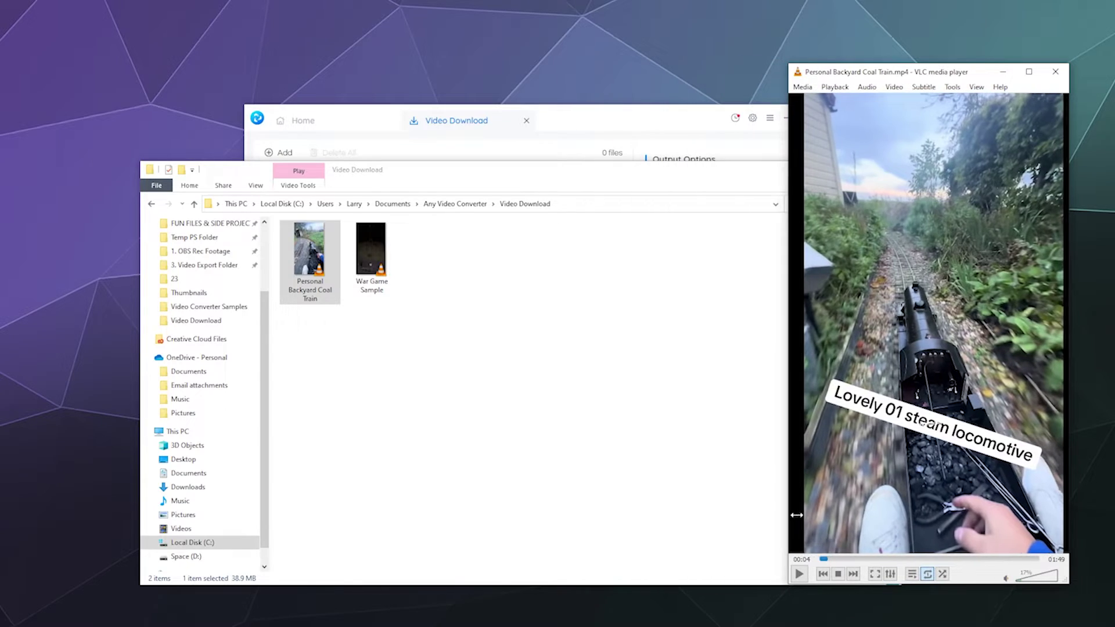
left_click(800, 574)
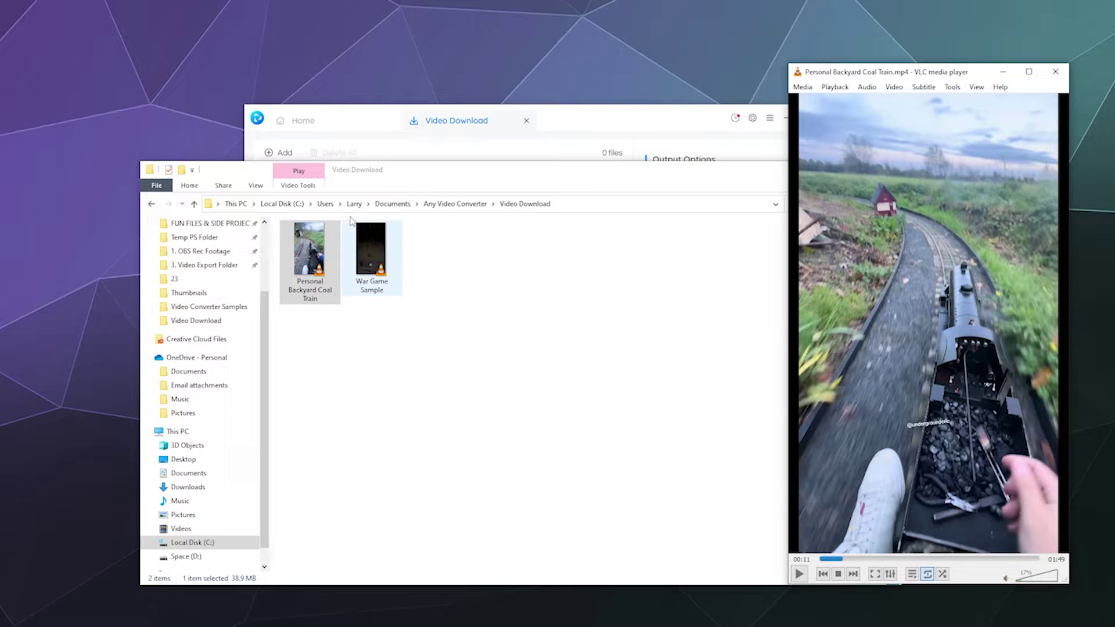
Play War Game Sample in VLC, pause it, then close both VLC players
left_click(371, 264)
double_click(380, 290)
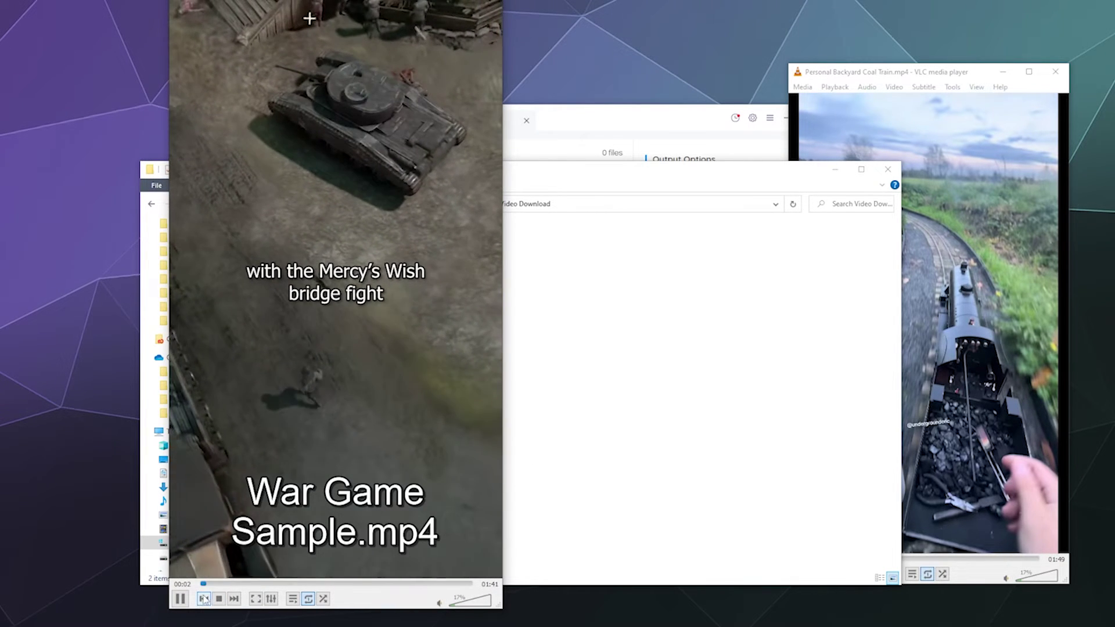
key("space")
left_click_drag(380, 205, 1107, 19)
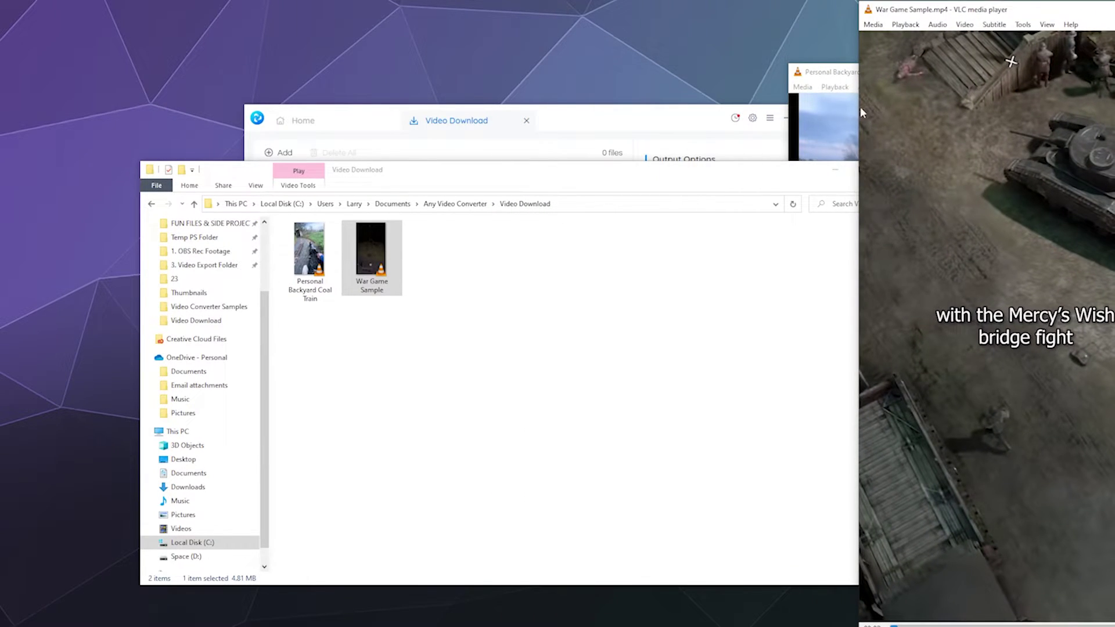
left_click(845, 126)
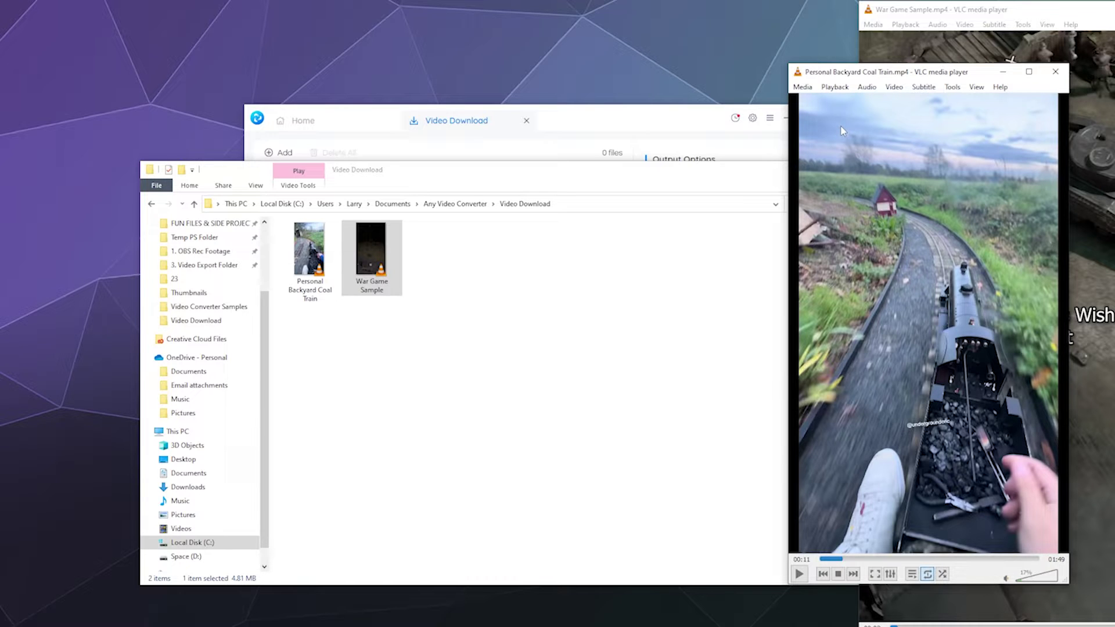
left_click(1055, 71)
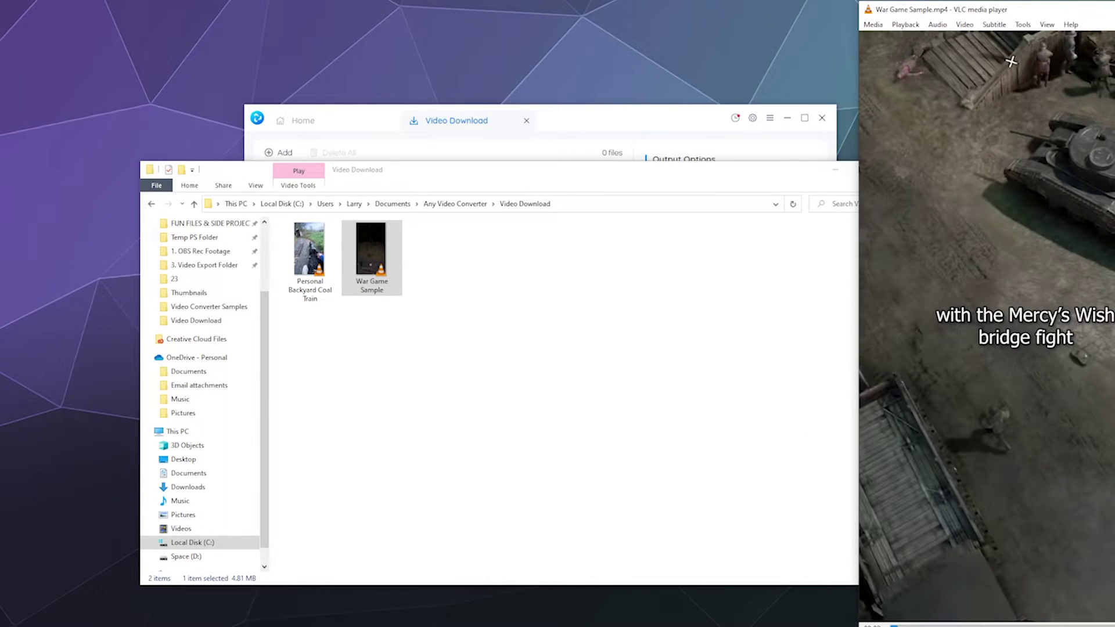
key("ctrl+q")
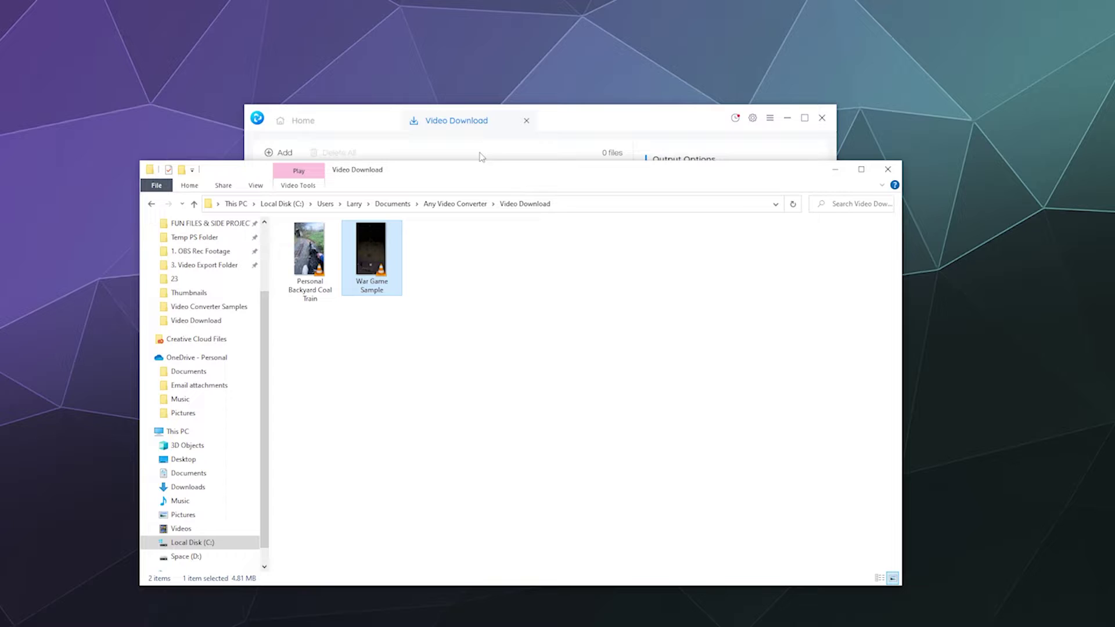
Close Video Download, open Merge Video and add both MP4 clips (01:49.3 and 01:41.3)
left_click(586, 129)
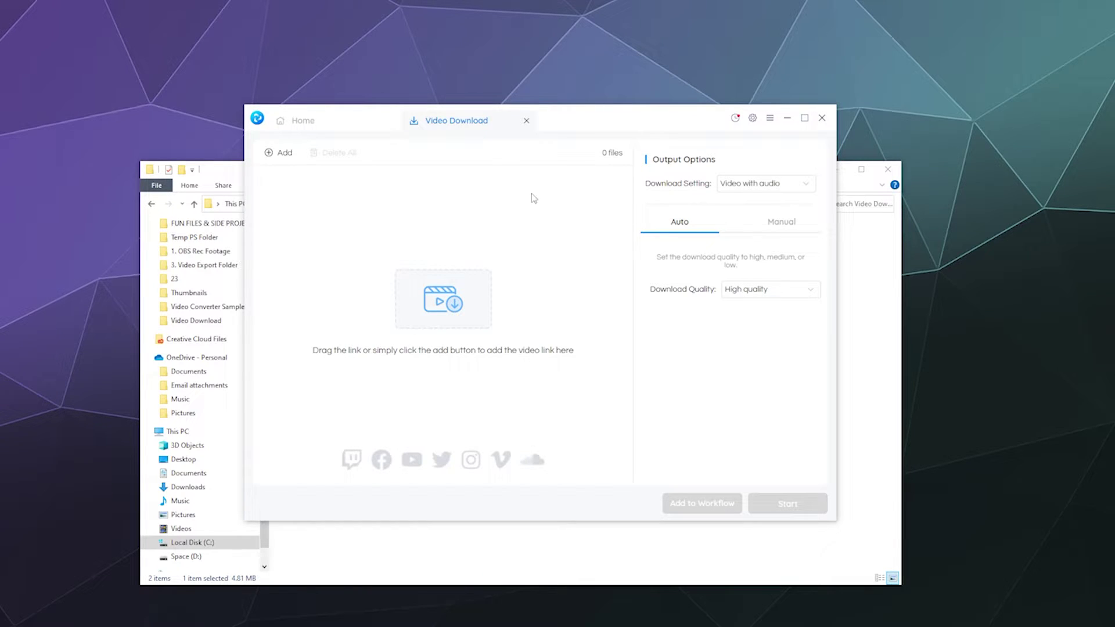
left_click(527, 120)
left_click(540, 294)
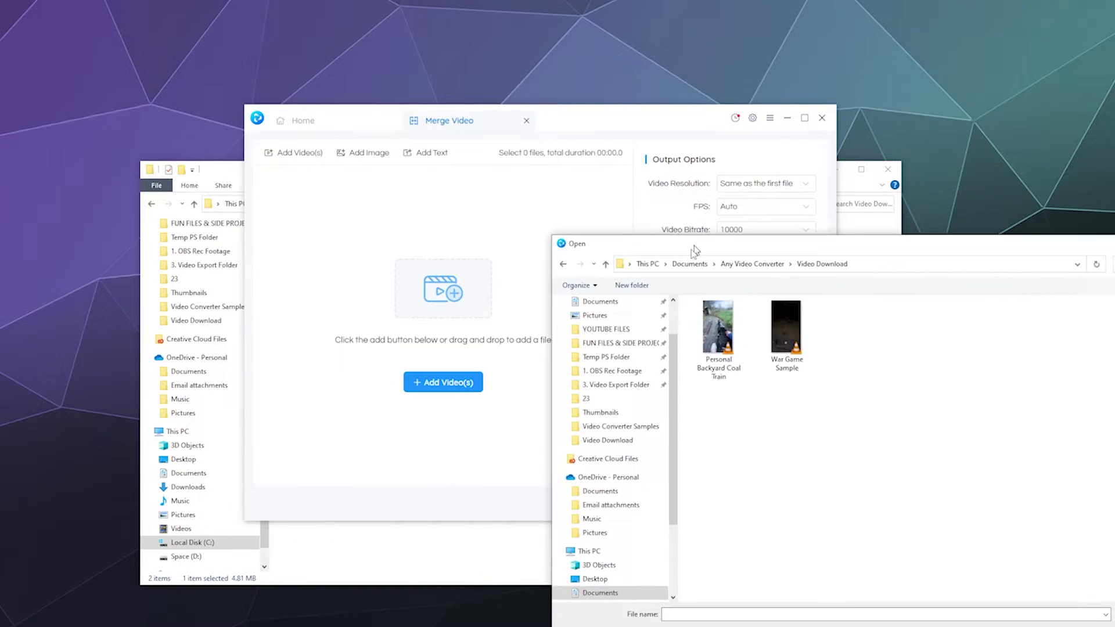
left_click_drag(687, 249, 379, 164)
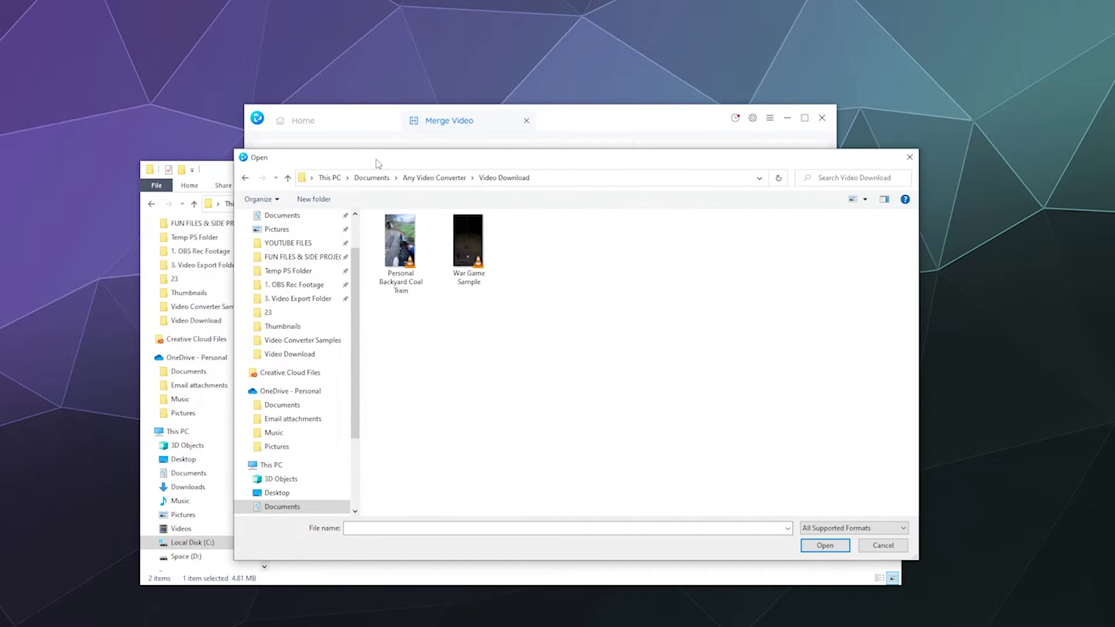
left_click_drag(481, 343, 405, 264)
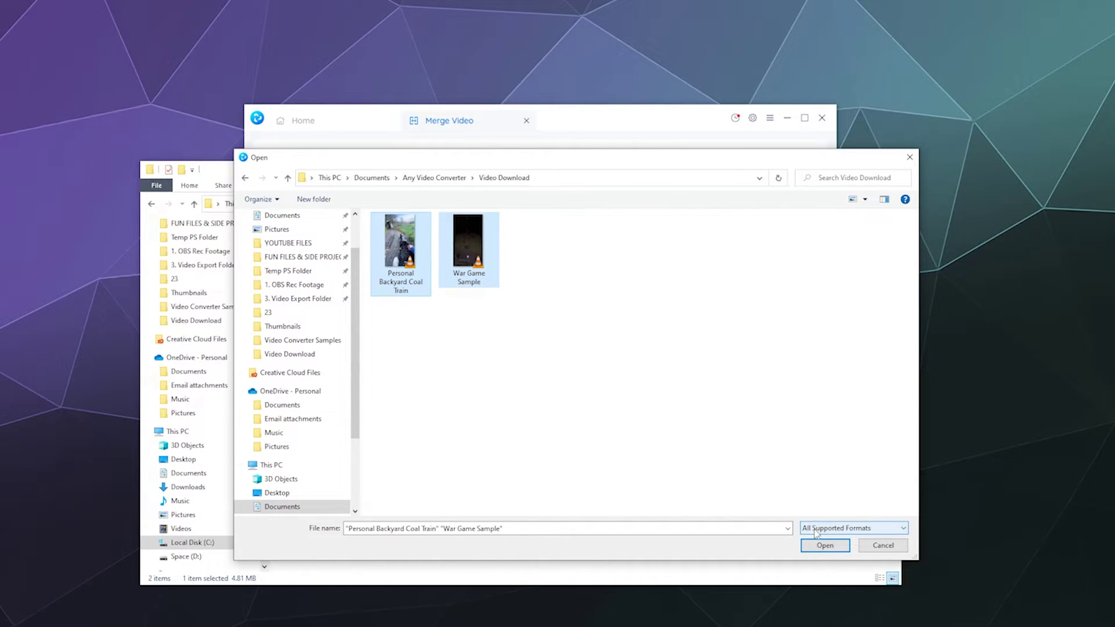
left_click(824, 545)
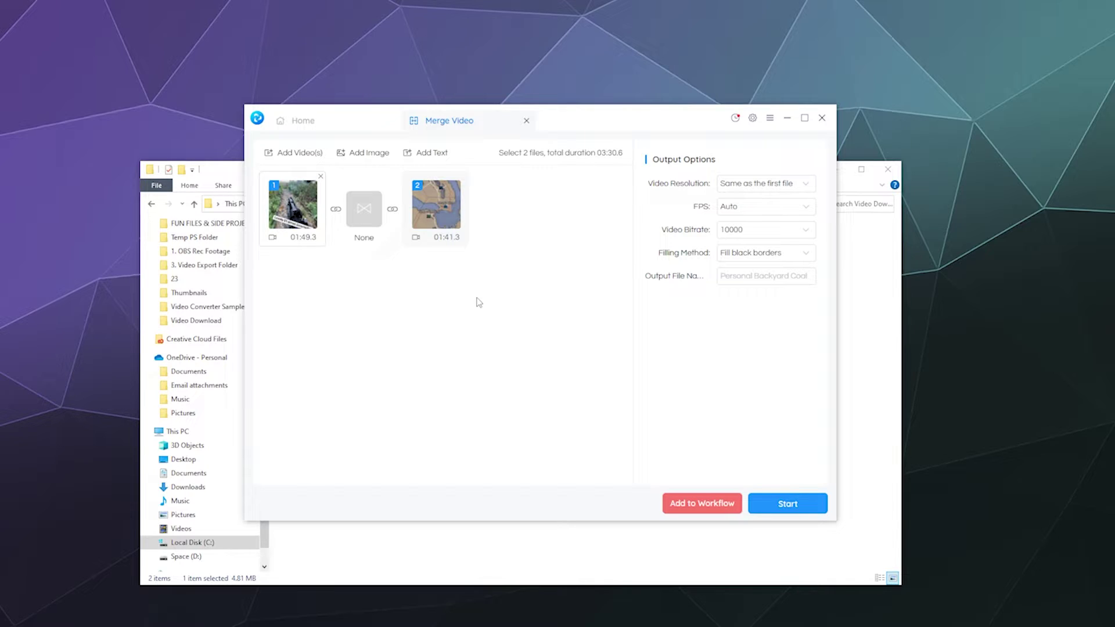
left_click(464, 540)
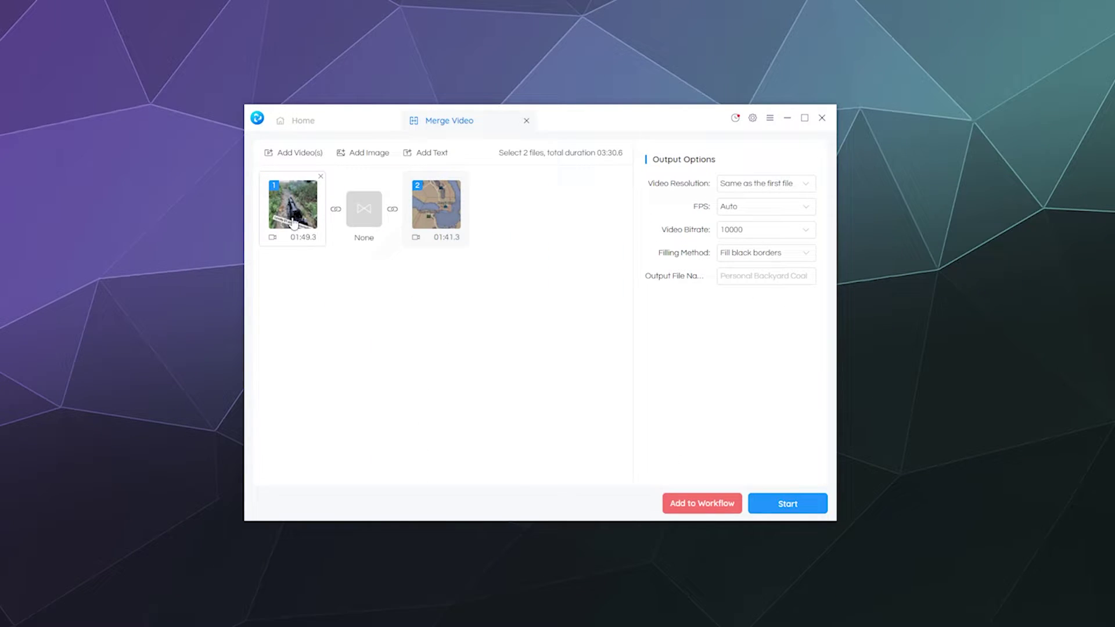
Place War Game Sample first in the merge list and set a Slideup transition between clips
left_click_drag(294, 223, 506, 236)
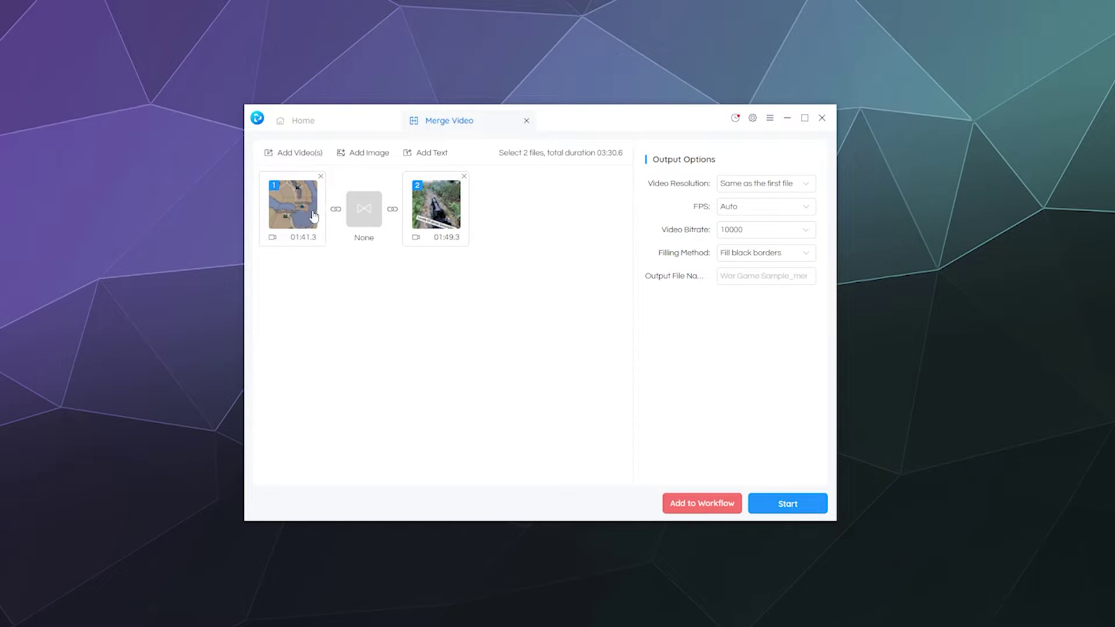
left_click_drag(313, 217, 523, 224)
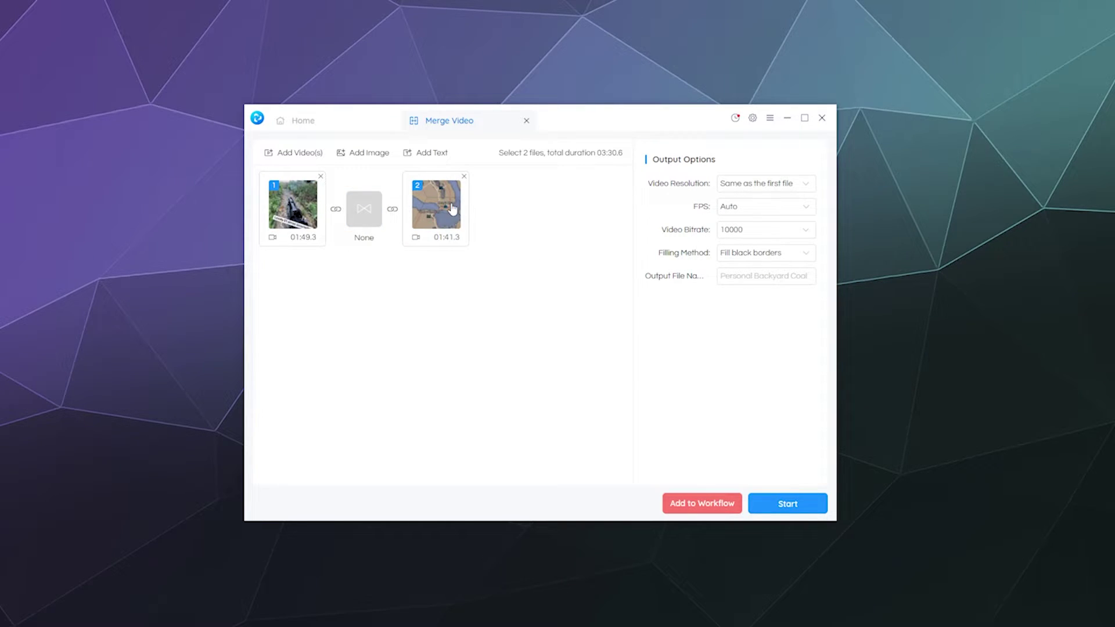
left_click_drag(453, 210, 293, 212)
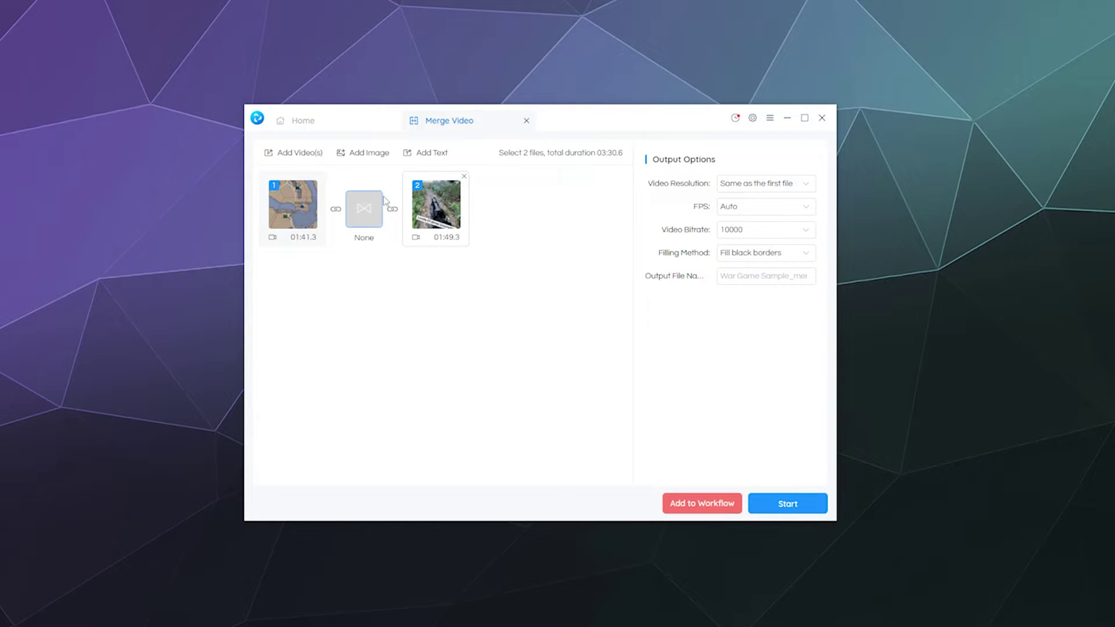
mouse_move(294, 206)
left_mouse_down()
mouse_move(317, 223)
mouse_move(476, 215)
mouse_move(296, 212)
left_mouse_up()
left_click(375, 225)
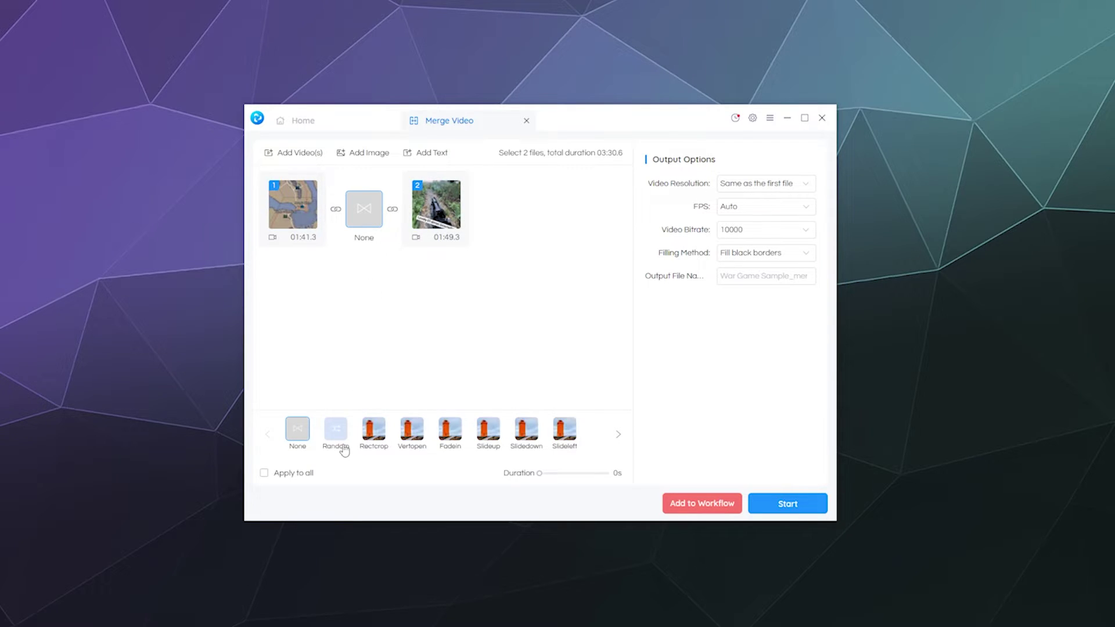
left_click(491, 435)
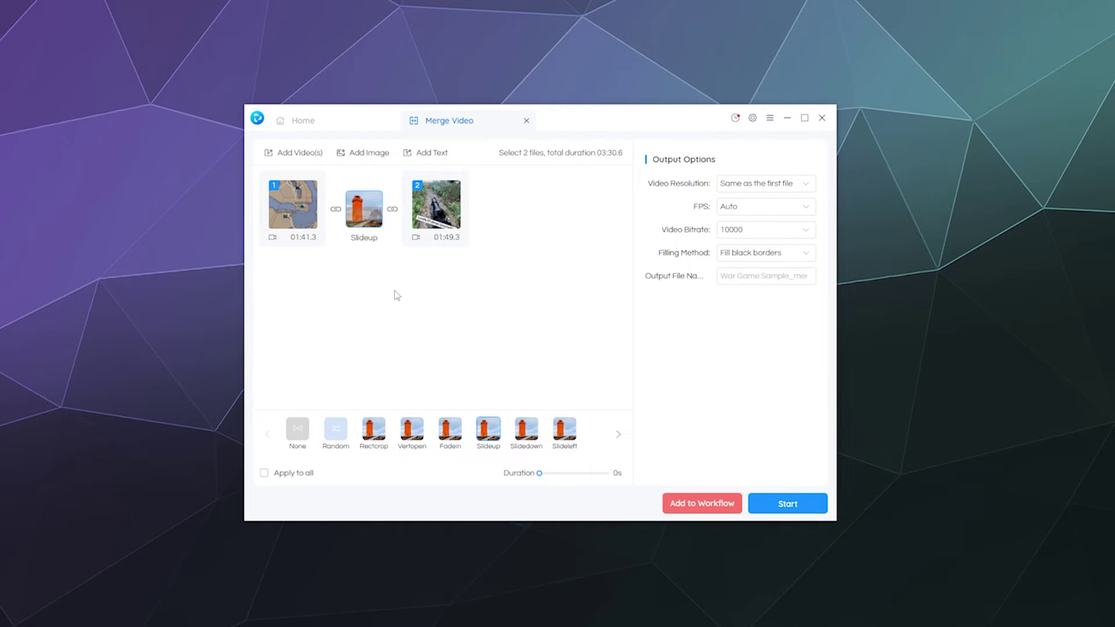
left_click(307, 154)
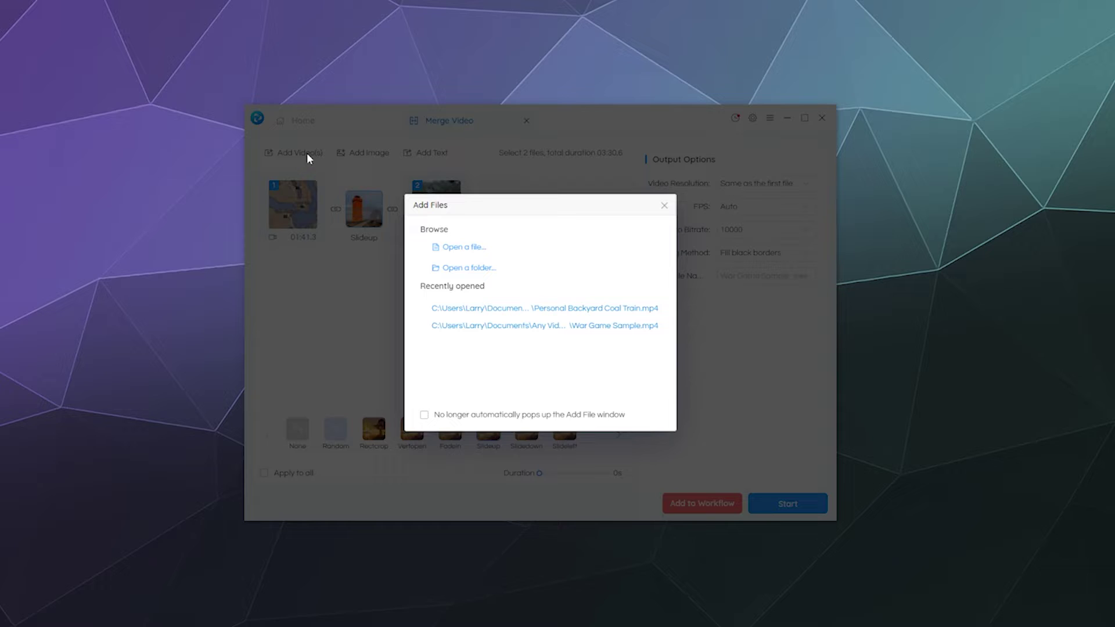
left_click(664, 206)
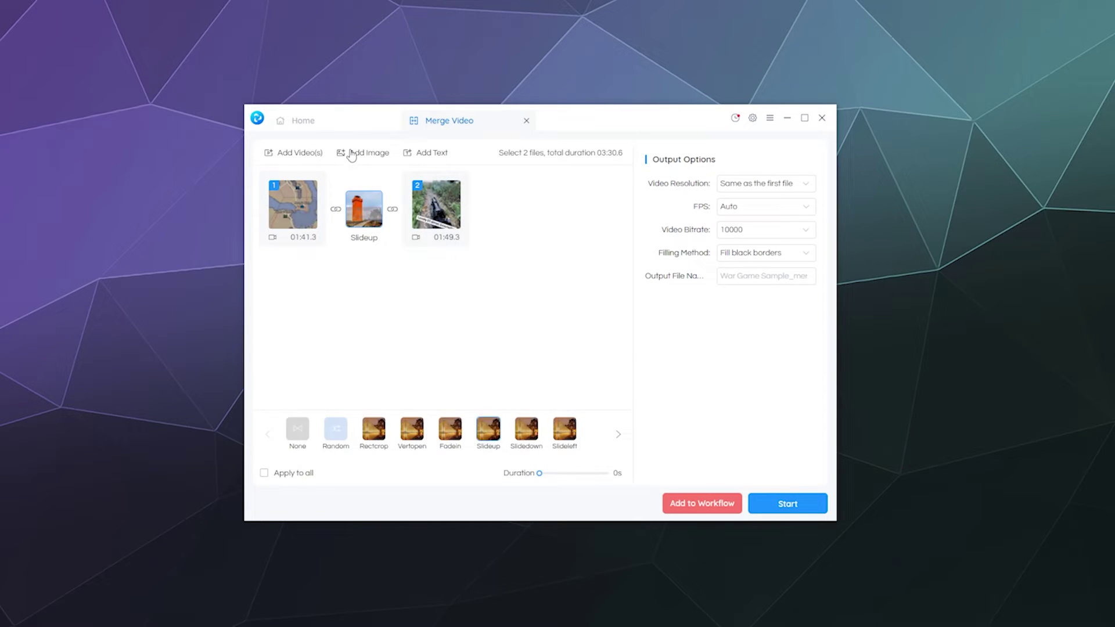
left_click(370, 154)
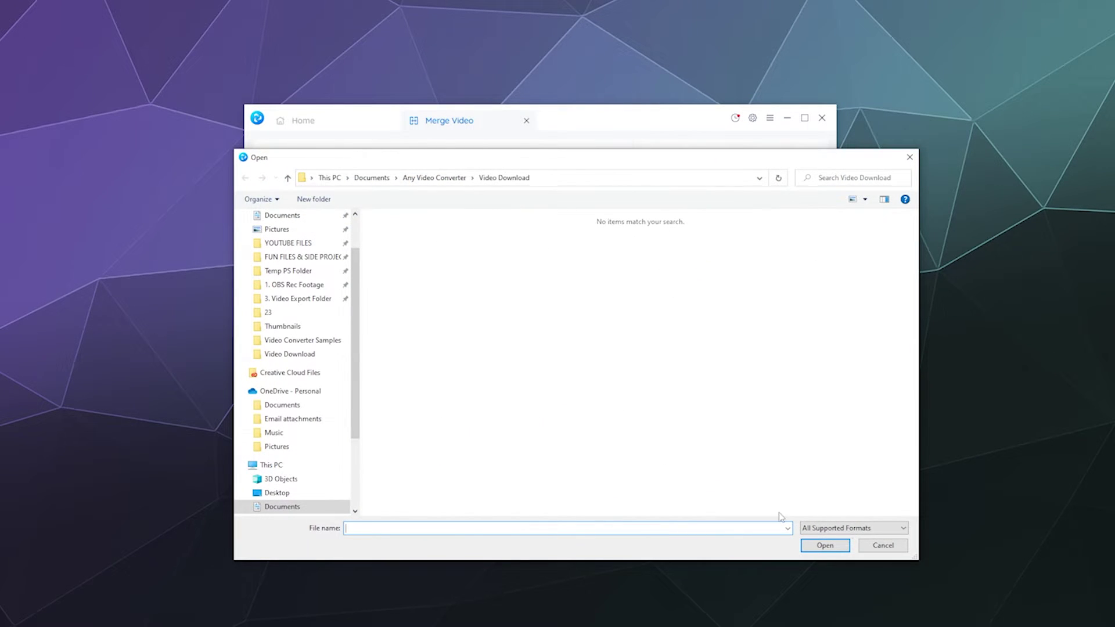
left_click(883, 545)
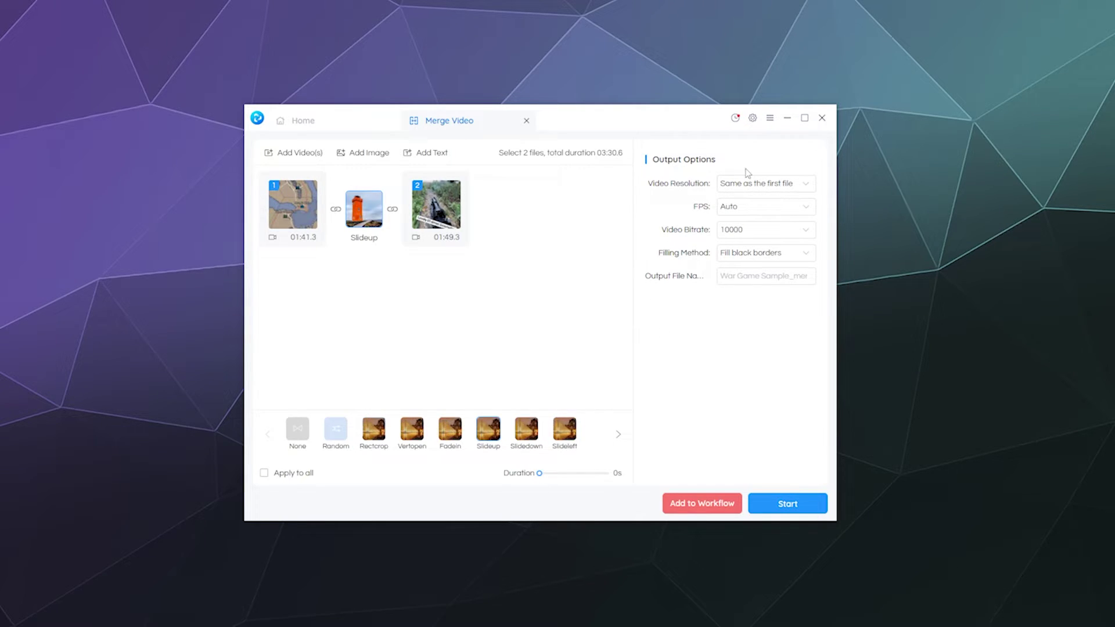
left_click(755, 185)
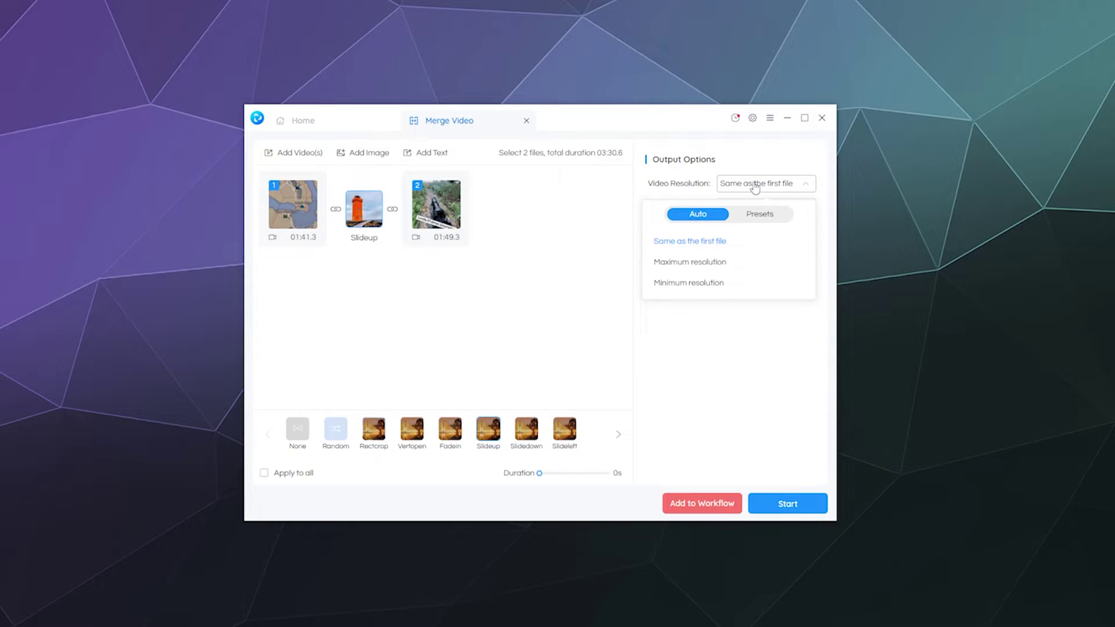
left_click(755, 187)
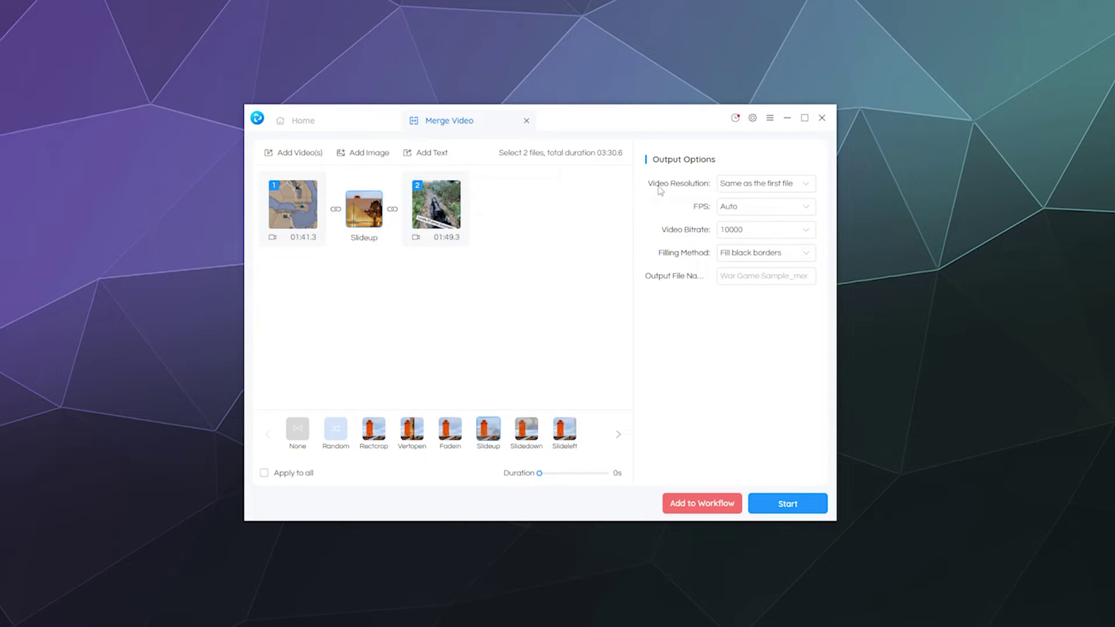
left_click(765, 185)
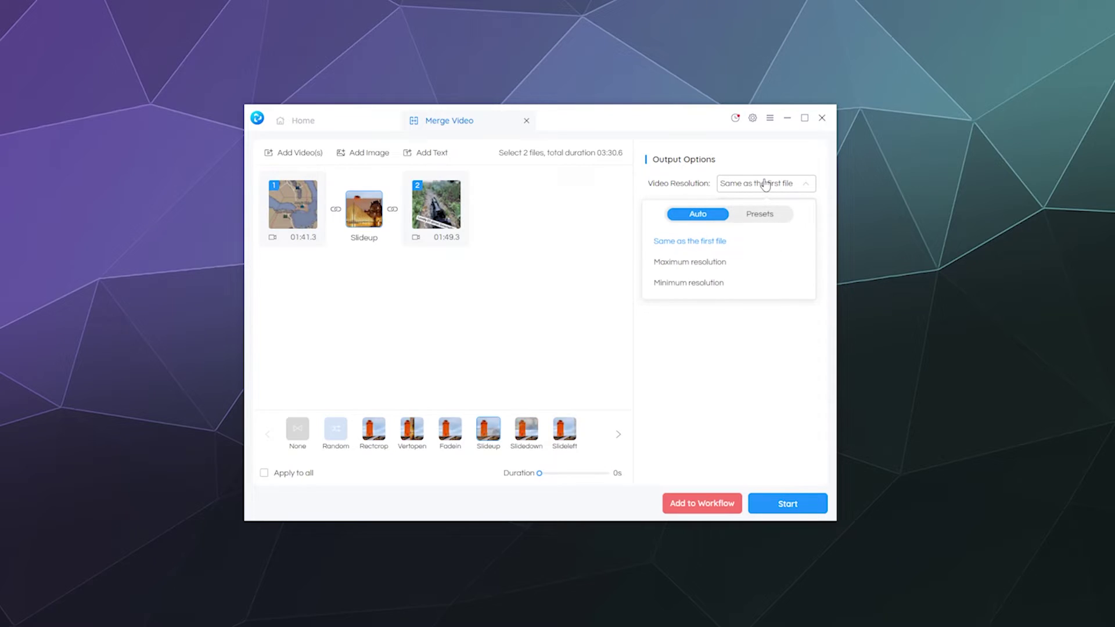
left_click(760, 214)
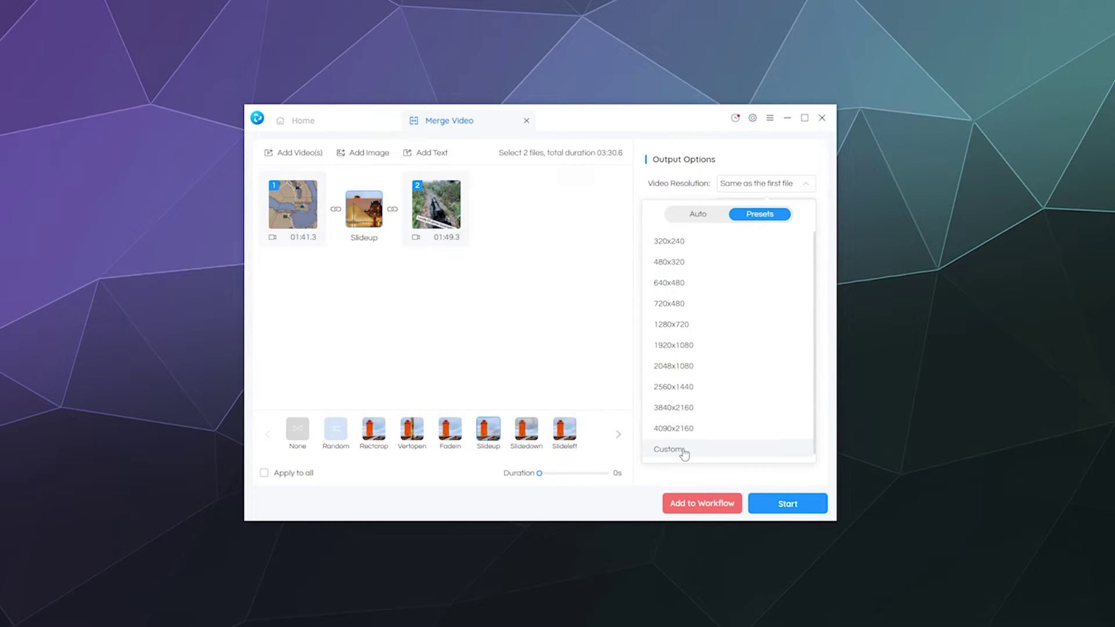
left_click(699, 213)
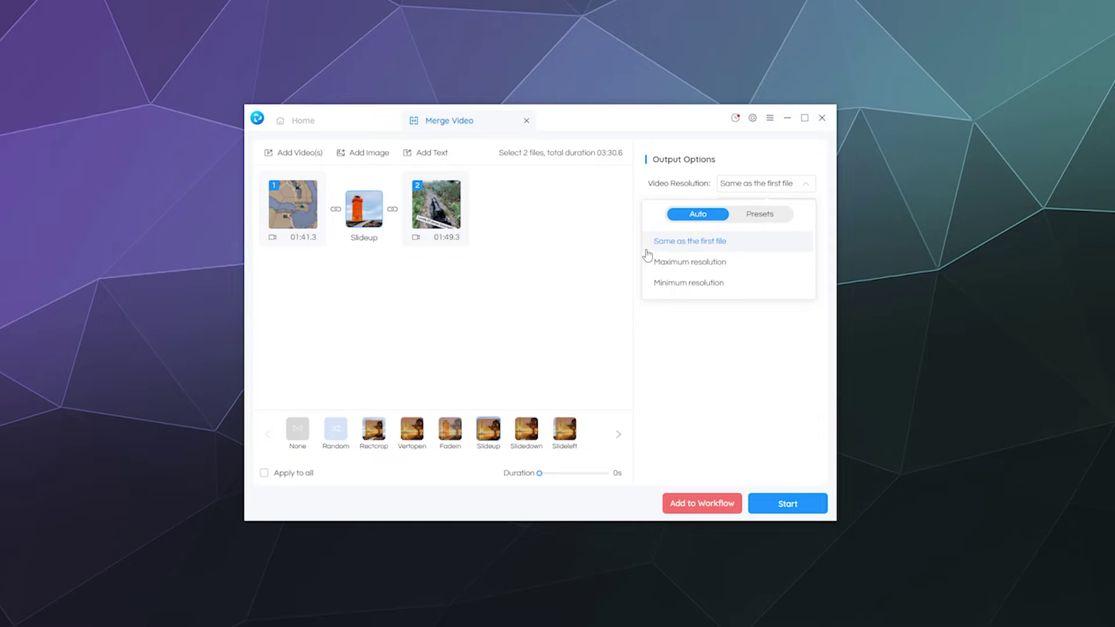
left_click(575, 283)
left_click(729, 184)
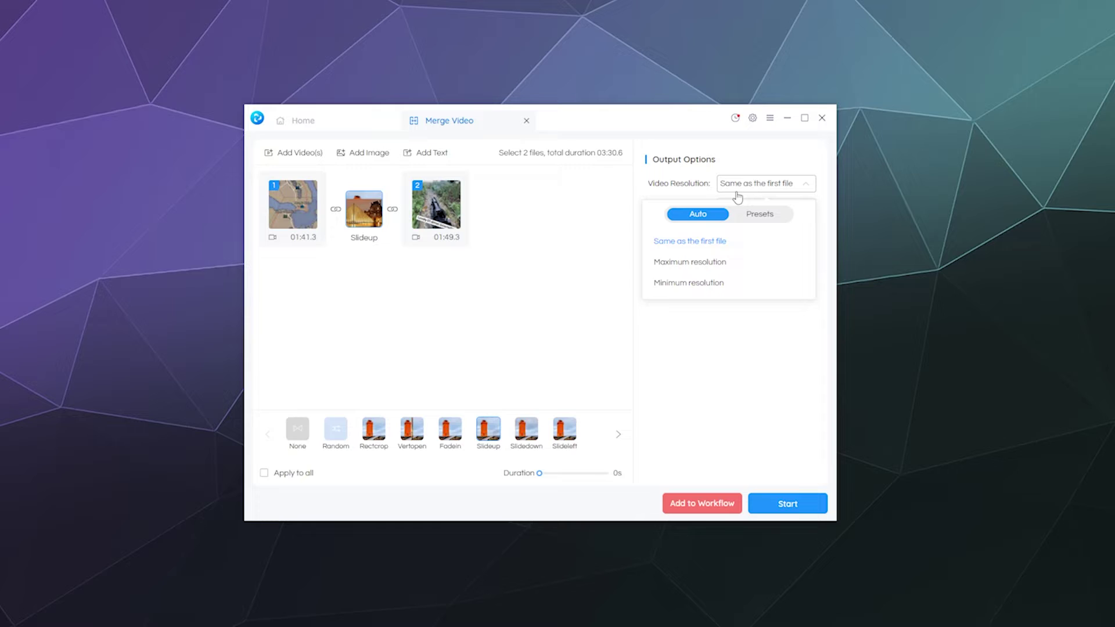
left_click(728, 266)
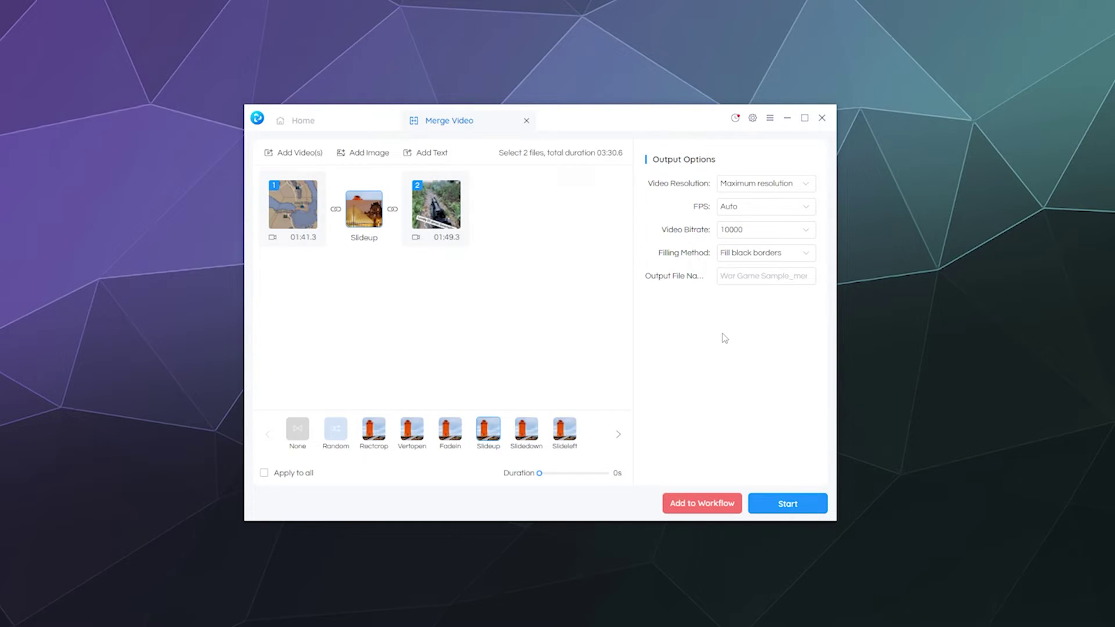
left_click(749, 209)
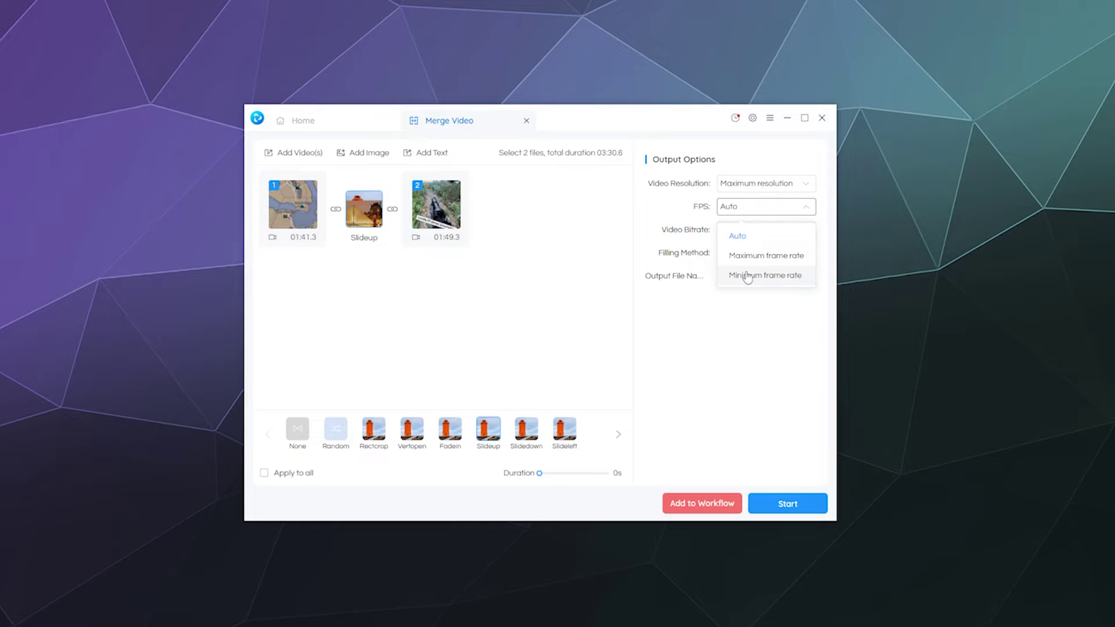
left_click(685, 352)
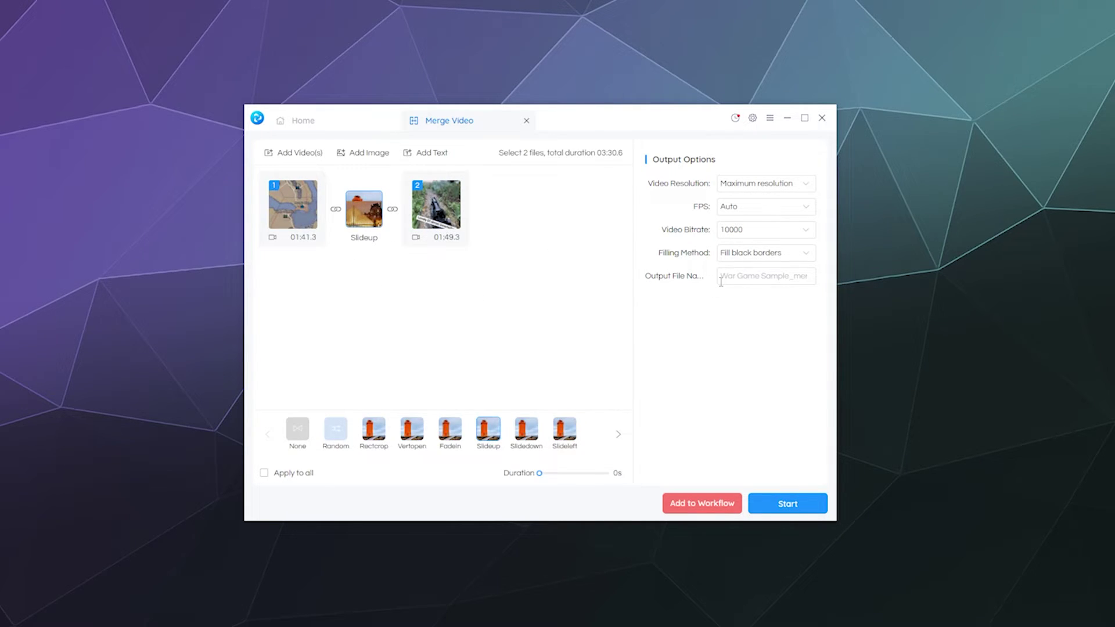
left_click(774, 231)
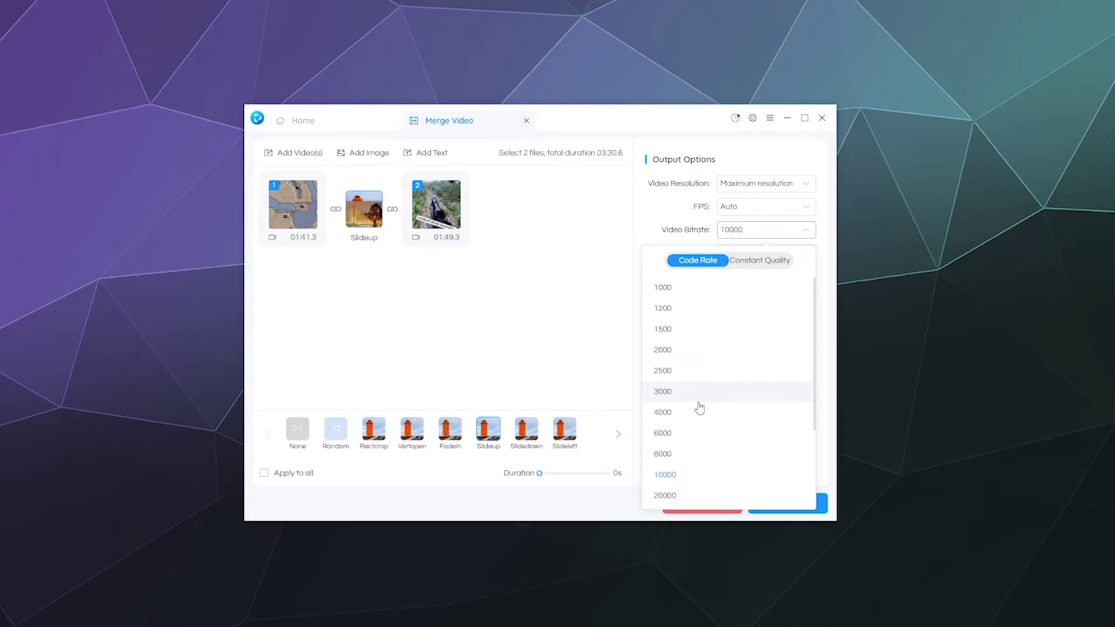
scroll(700, 410, "down", 1)
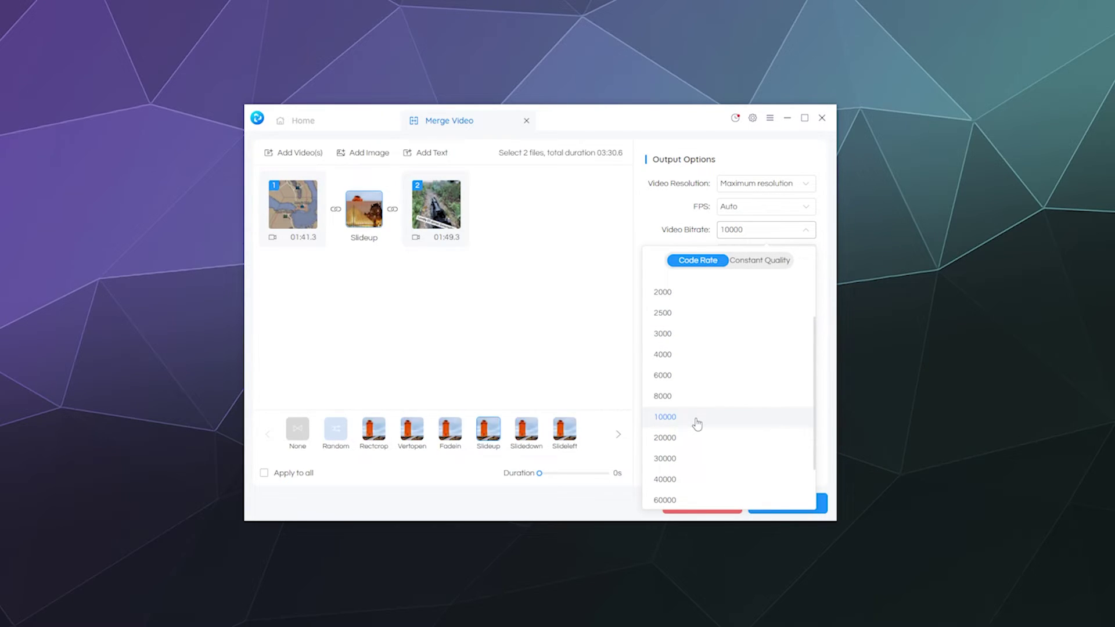
left_click(661, 419)
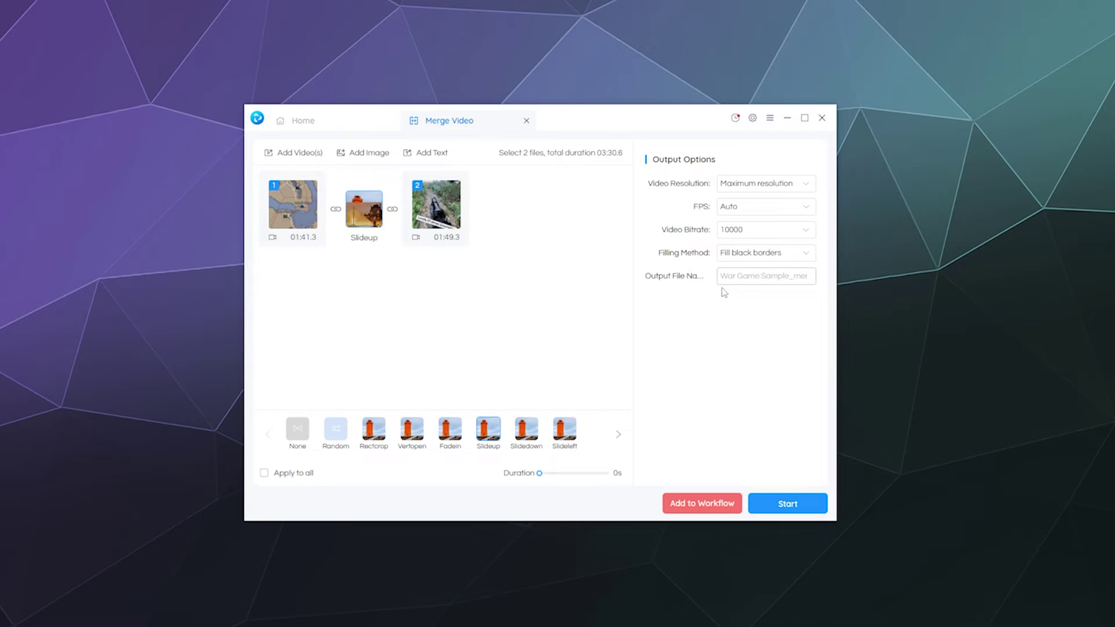
left_click(750, 235)
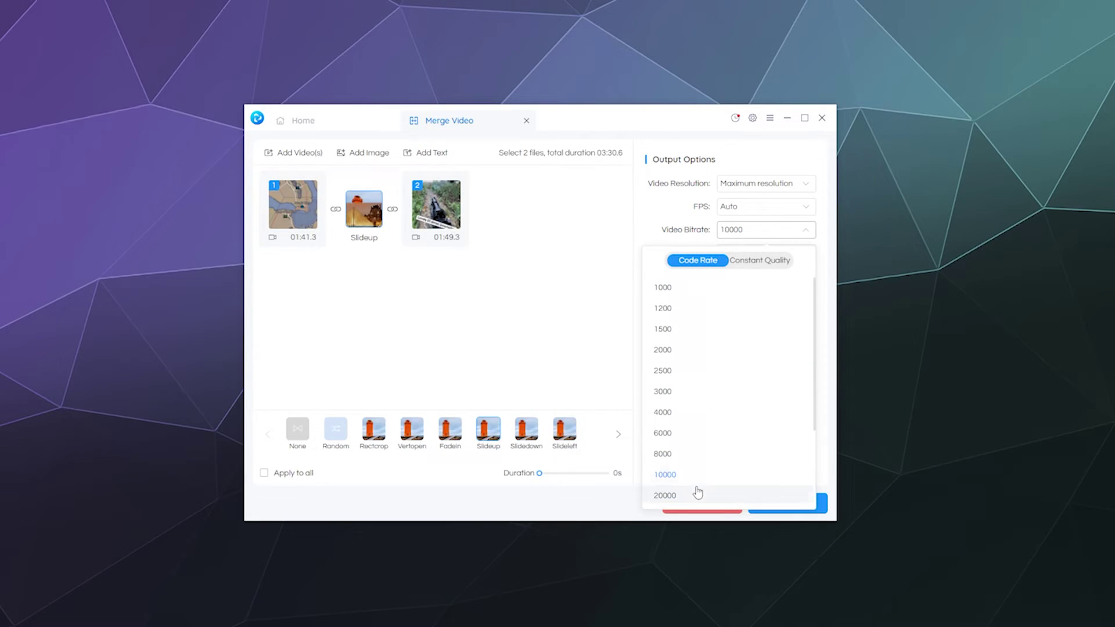
left_click(629, 233)
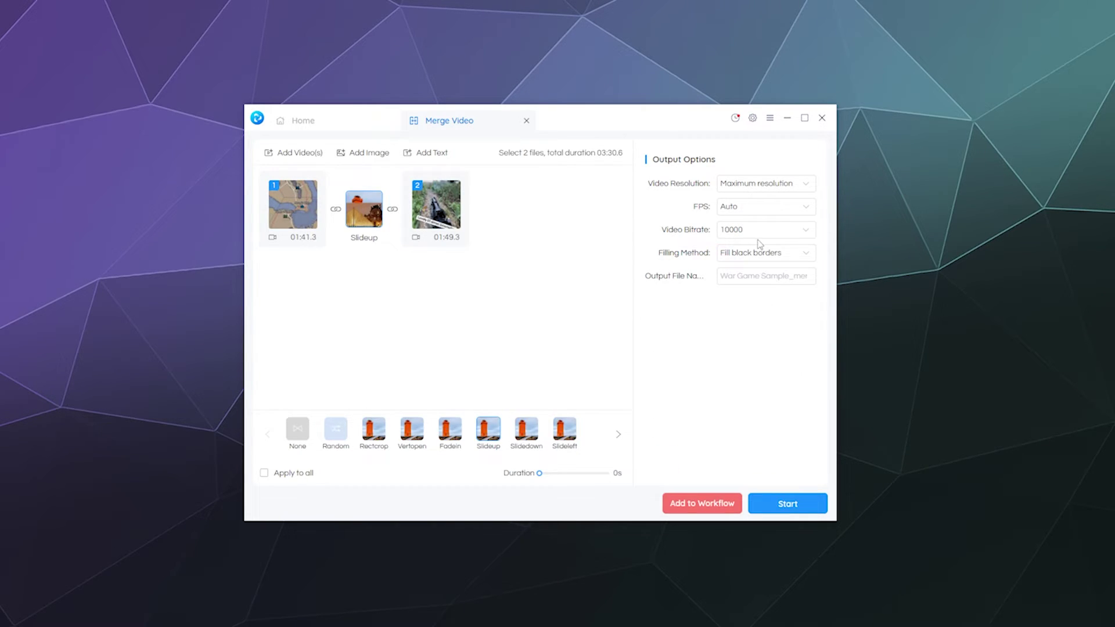
left_click(762, 256)
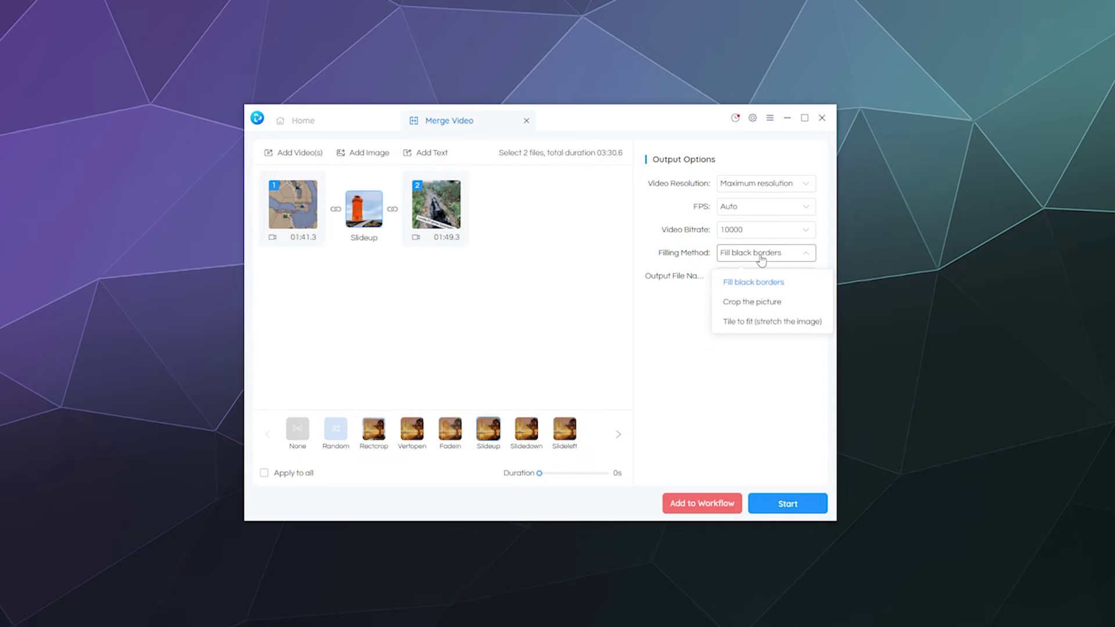
left_click(799, 290)
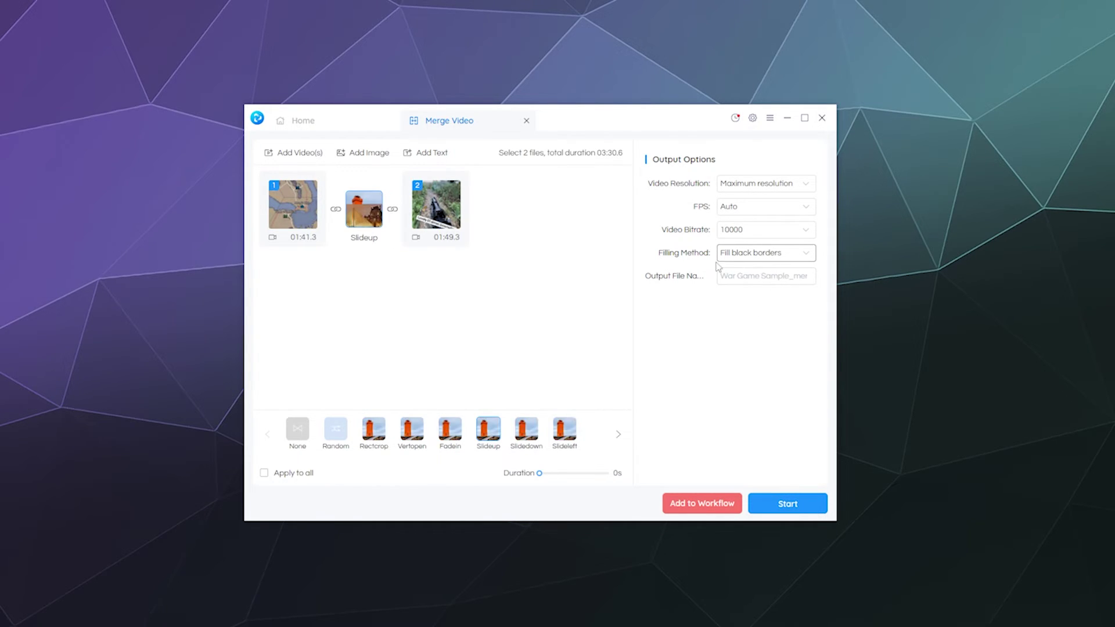
Name the output 'The Merged Sample', run the merge, and view the finished output file
left_click(751, 277)
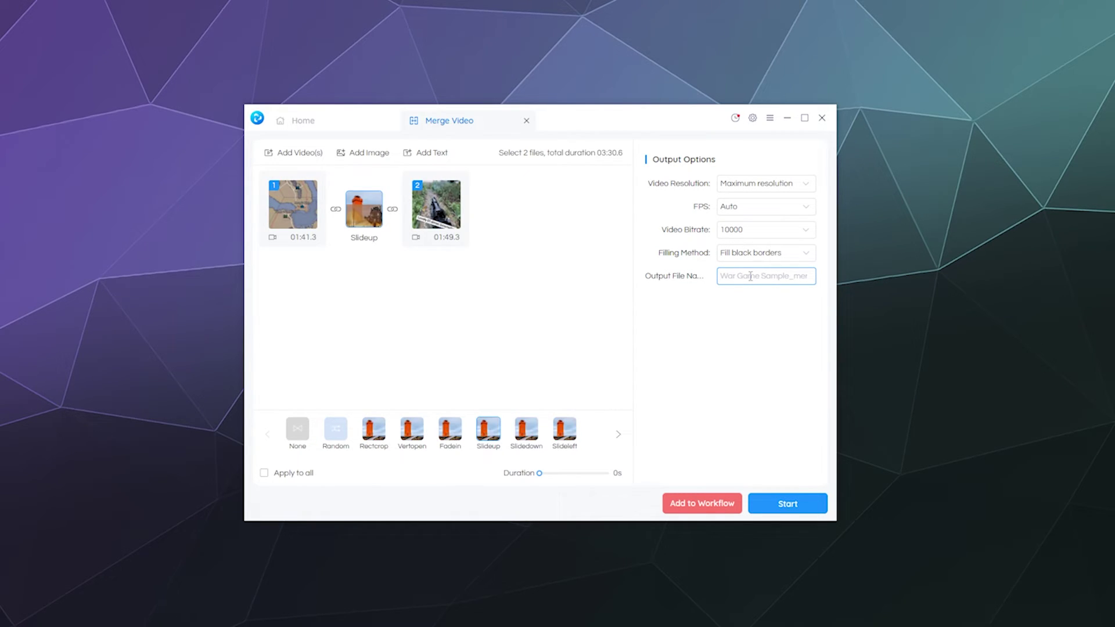
type("The Merged Sample")
left_click(763, 372)
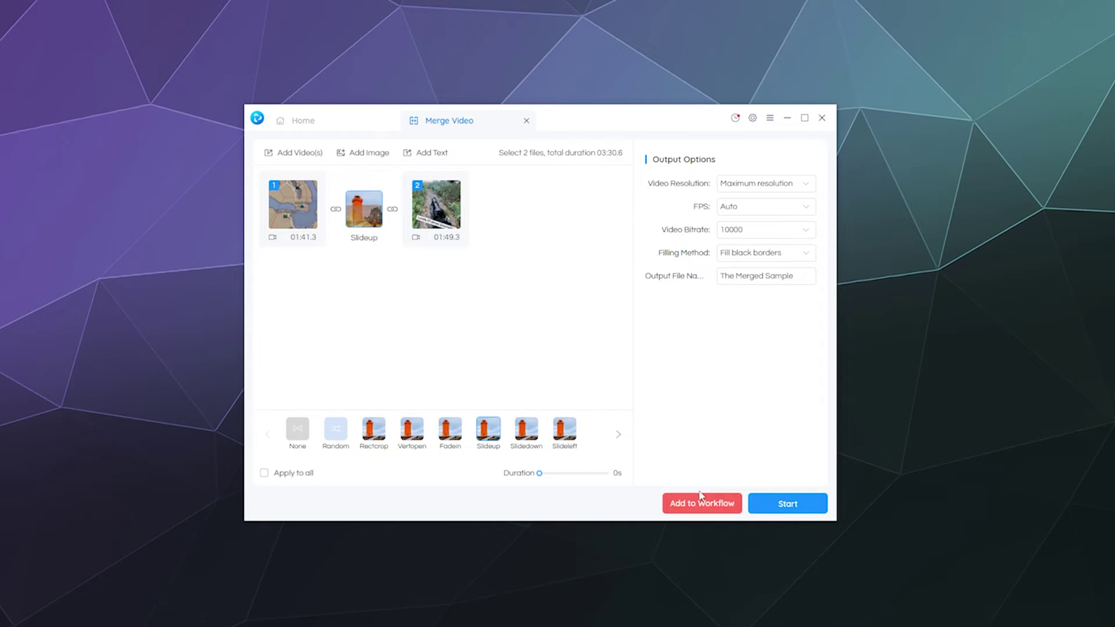
left_click(801, 507)
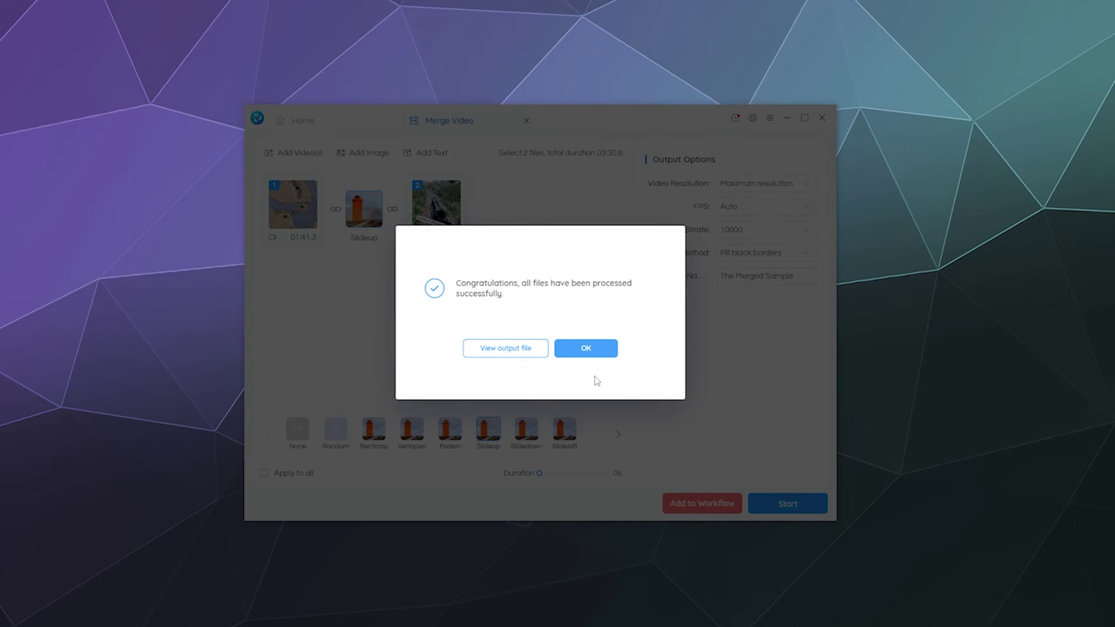
left_click(522, 352)
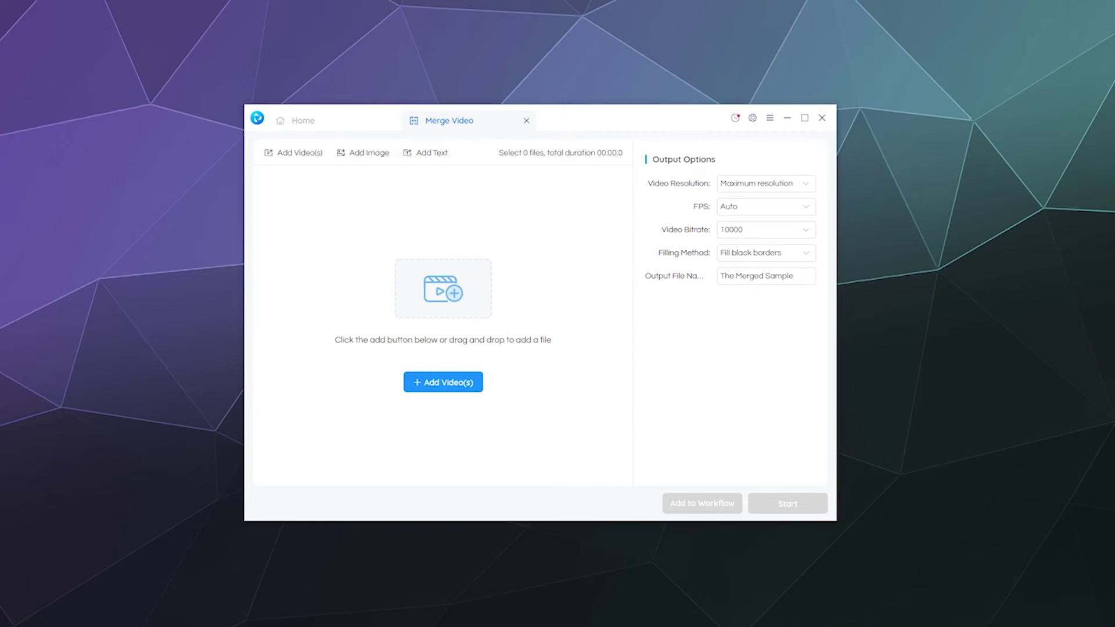
Play The Merged Sample in VLC, seeking through the War Game clip into the train clip
left_click_drag(802, 197, 356, 152)
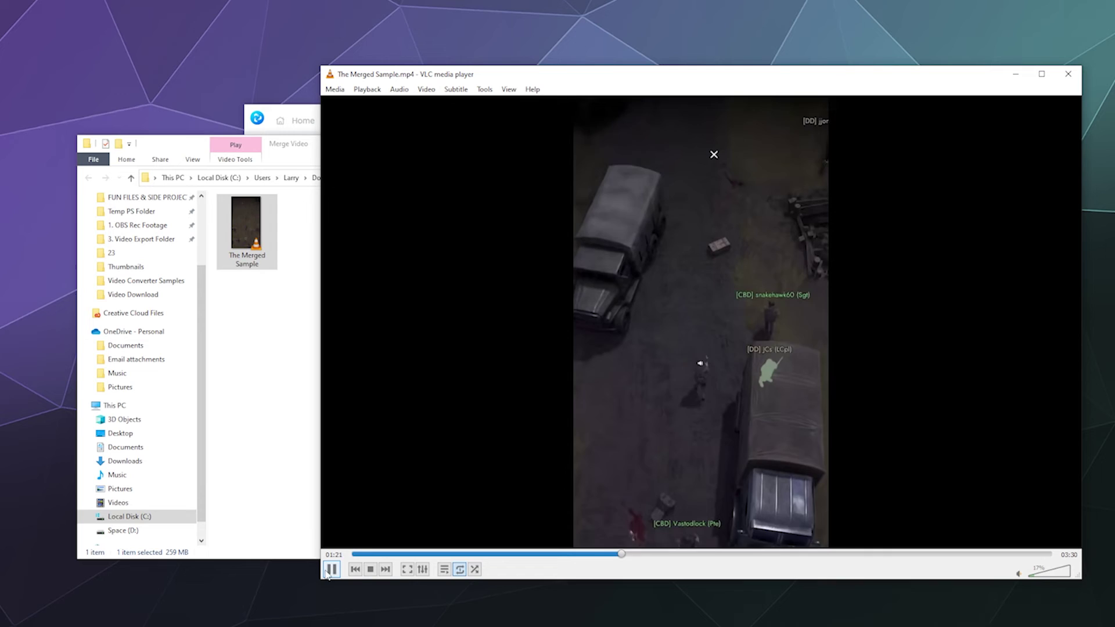
left_click_drag(364, 556, 348, 556)
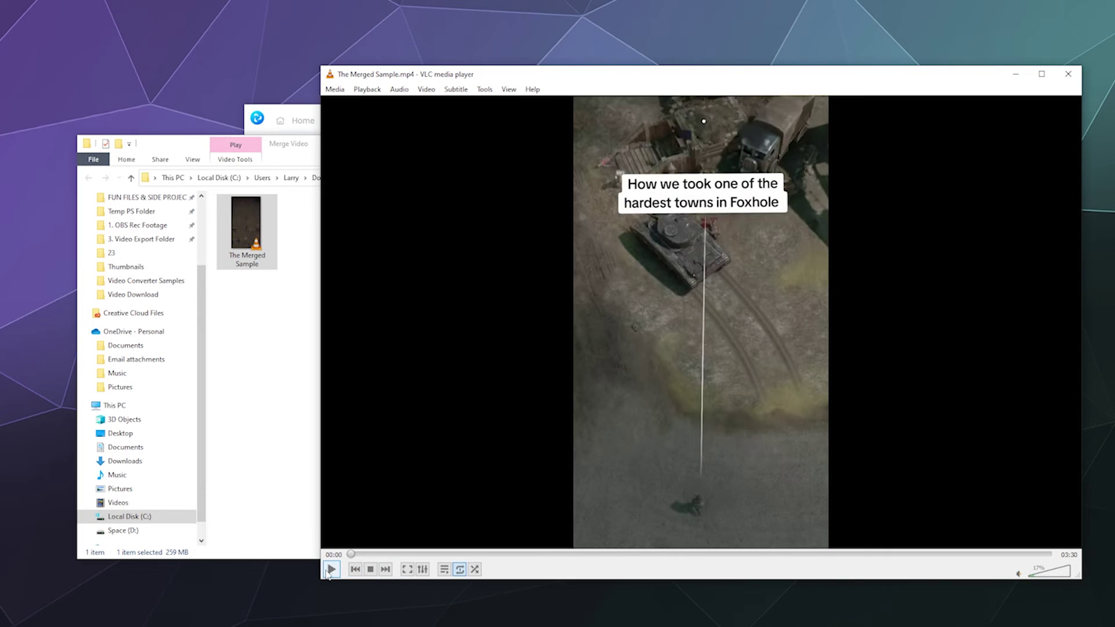
left_click(410, 555)
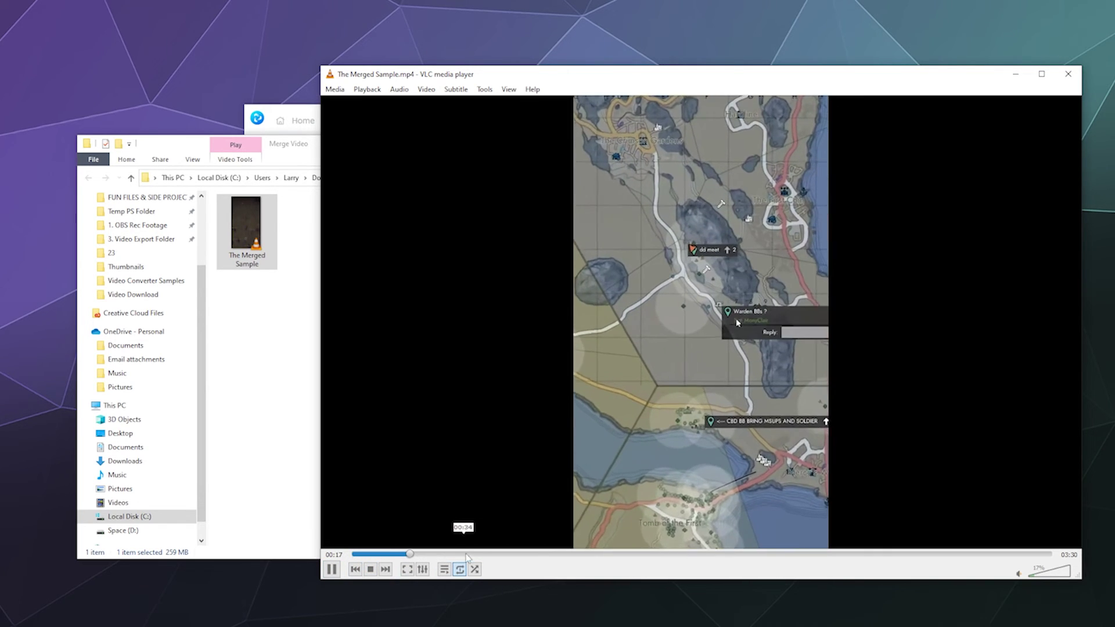
left_click(521, 555)
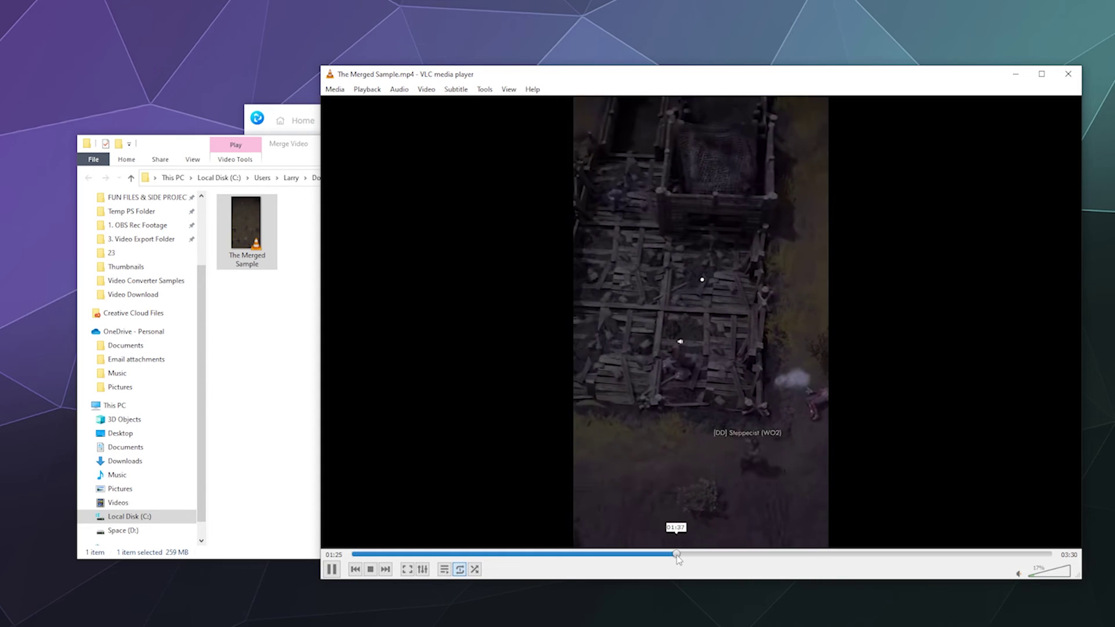
left_click(677, 556)
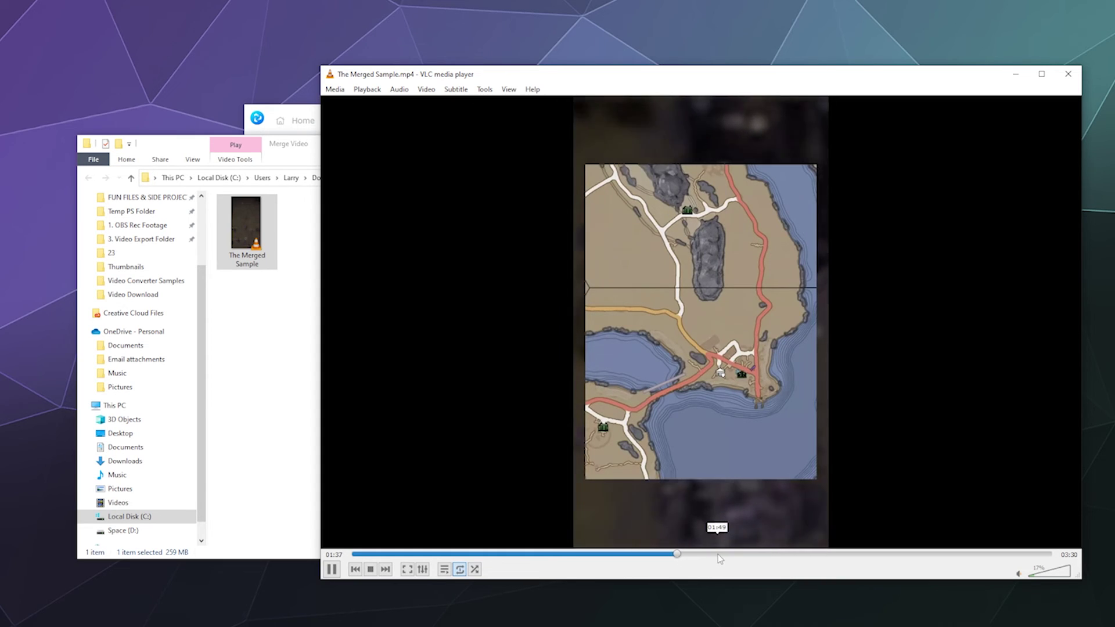
left_click_drag(718, 554, 685, 556)
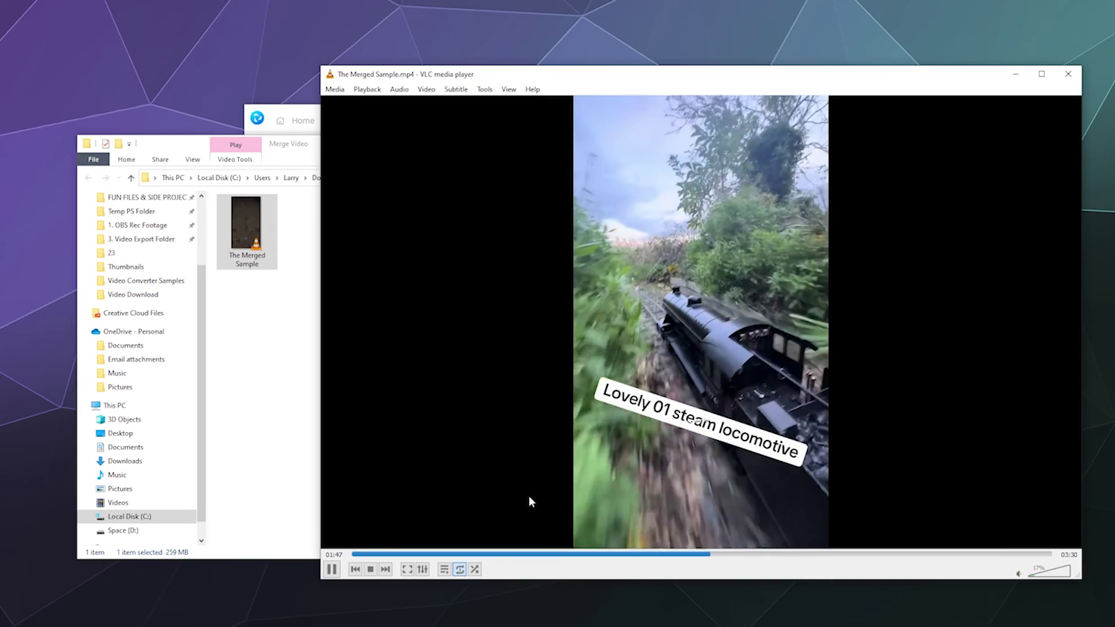
Seek through the train clip to near the end, pause at 02:58, and resize the player
left_click(764, 554)
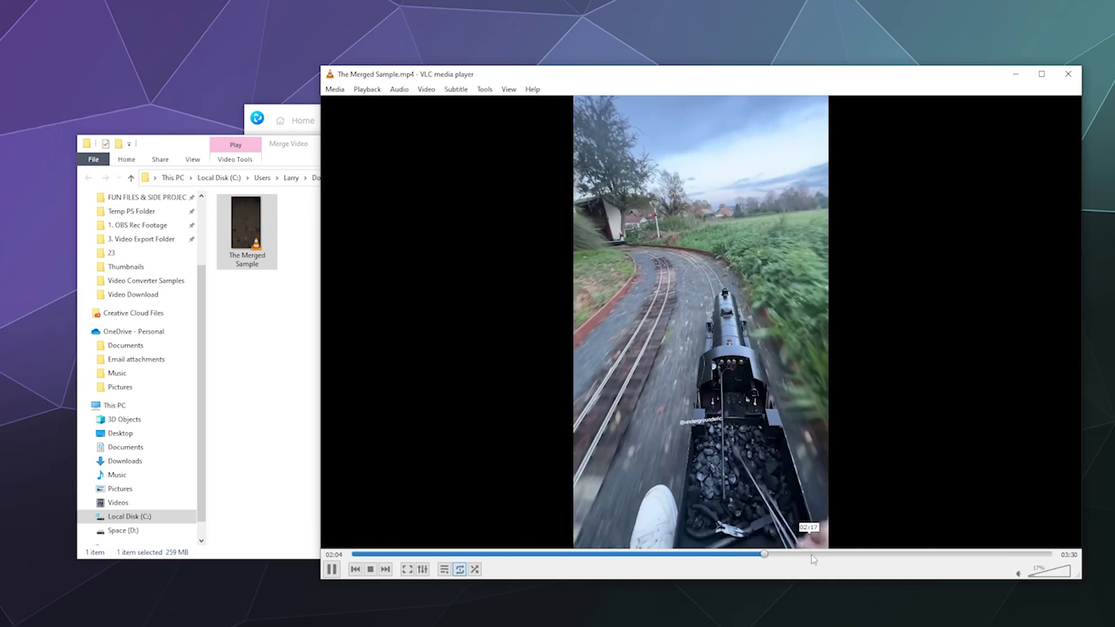
left_click(859, 554)
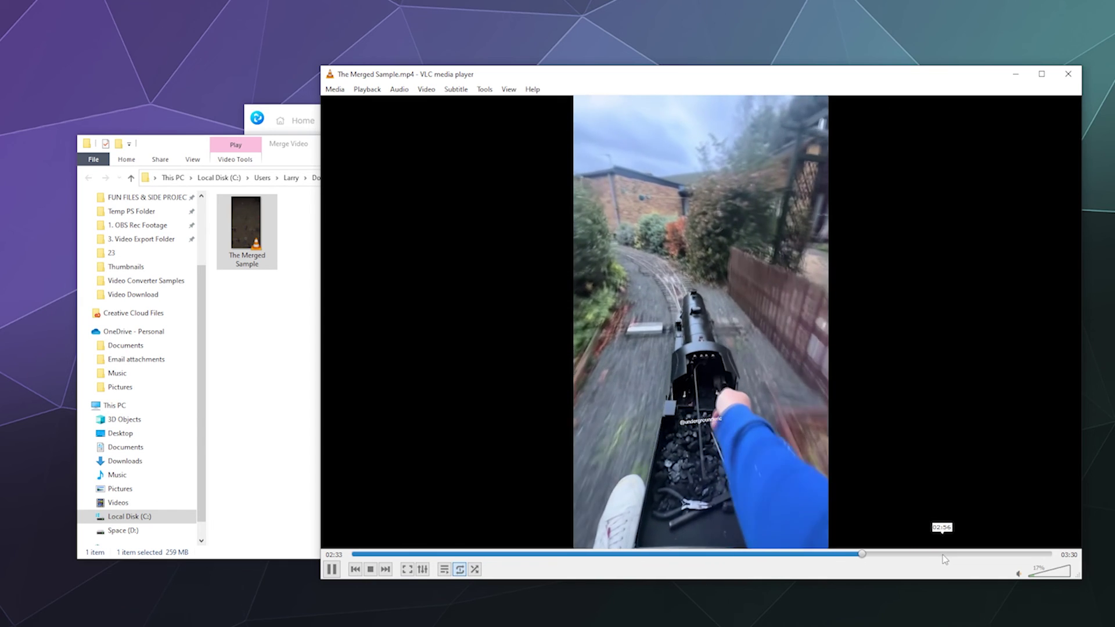
left_click(943, 554)
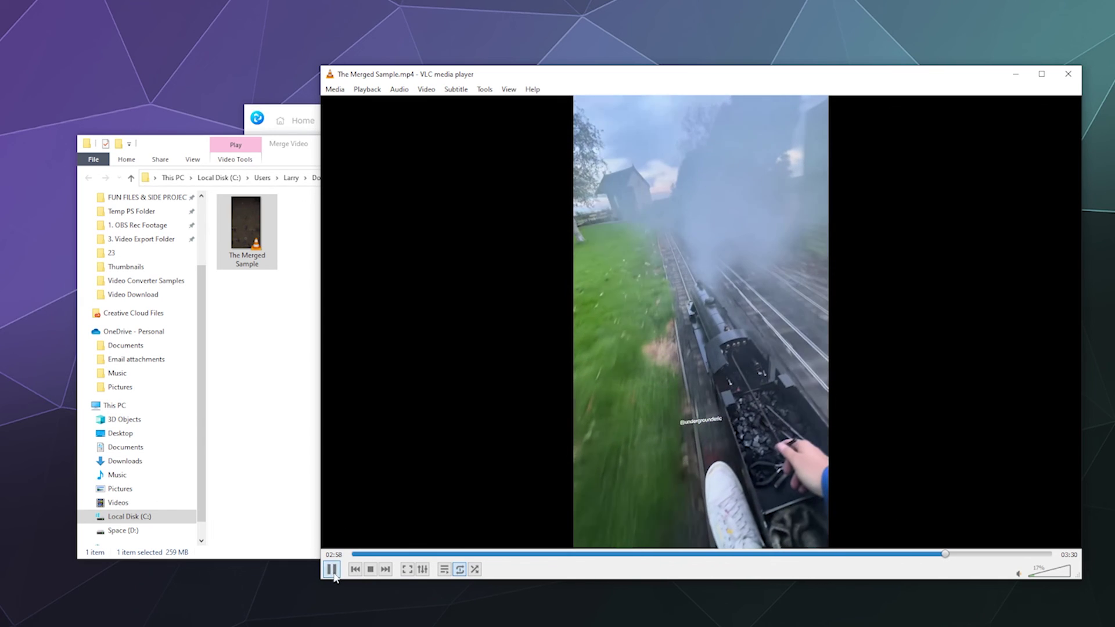
left_click(333, 570)
left_click_drag(323, 480, 802, 479)
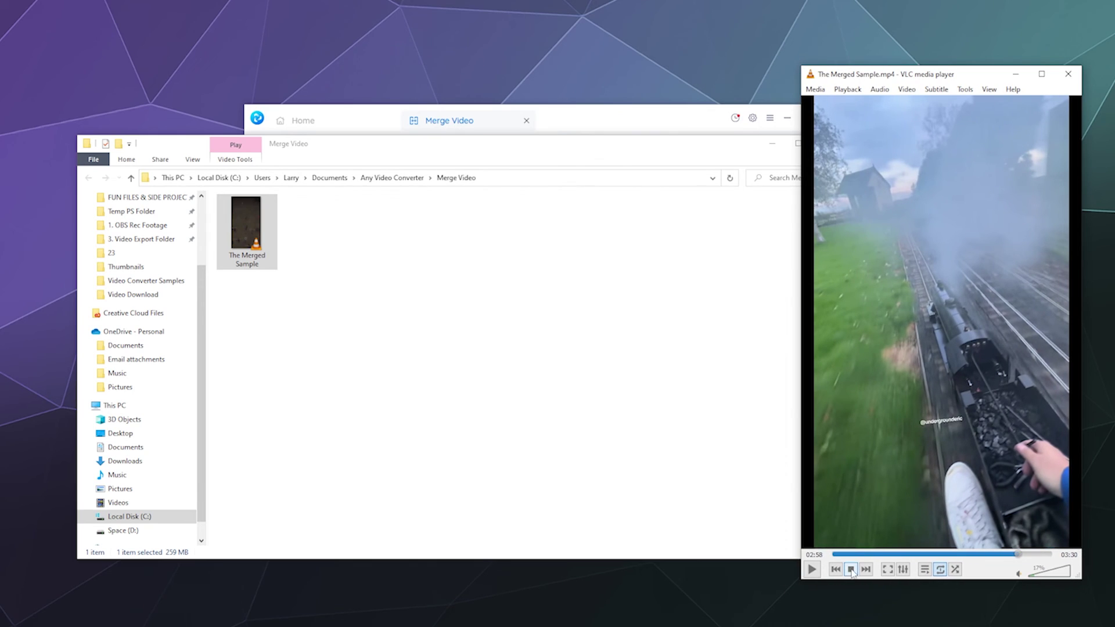
left_click_drag(860, 555, 840, 556)
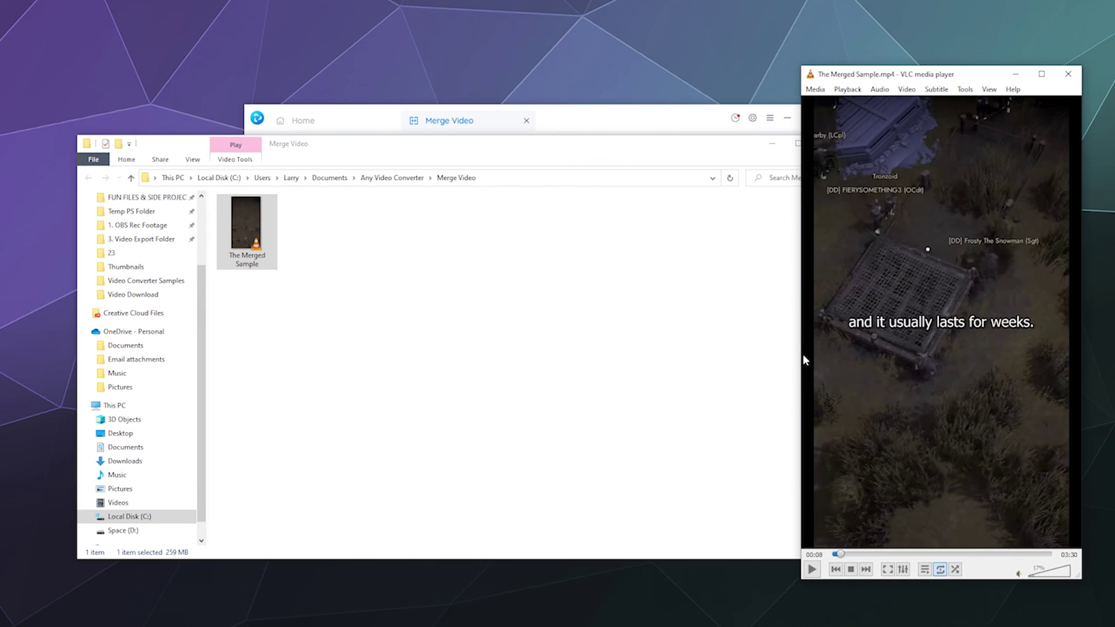
left_click_drag(804, 356, 391, 360)
Close VLC, bring Any Video Converter forward, dismiss the Add Files prompt and close Merge Video
left_click(1070, 72)
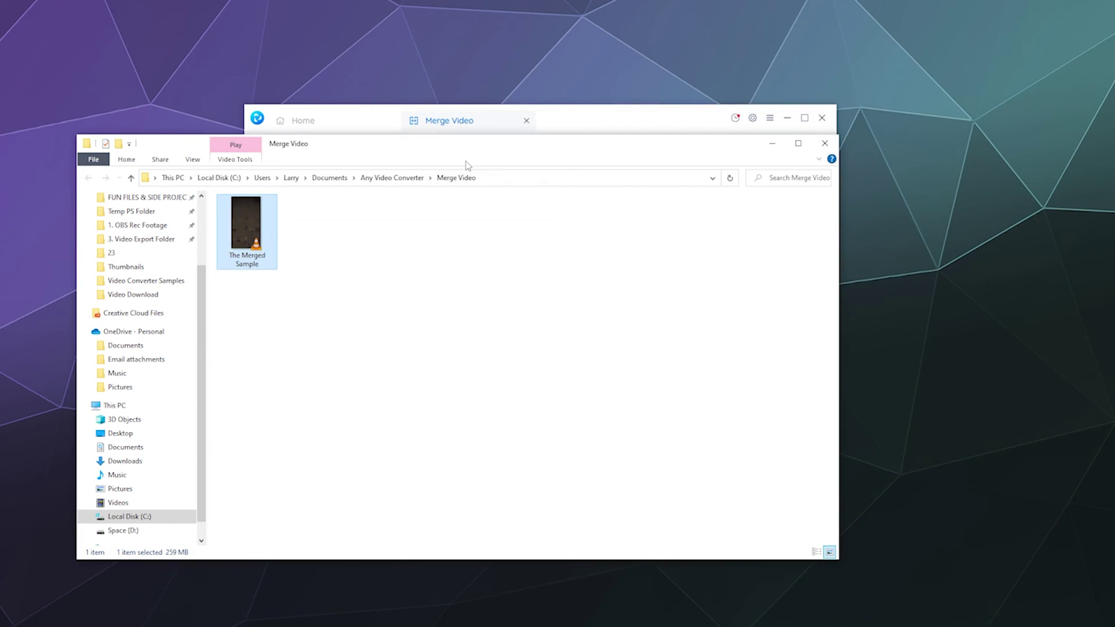
left_click(395, 125)
left_click(365, 124)
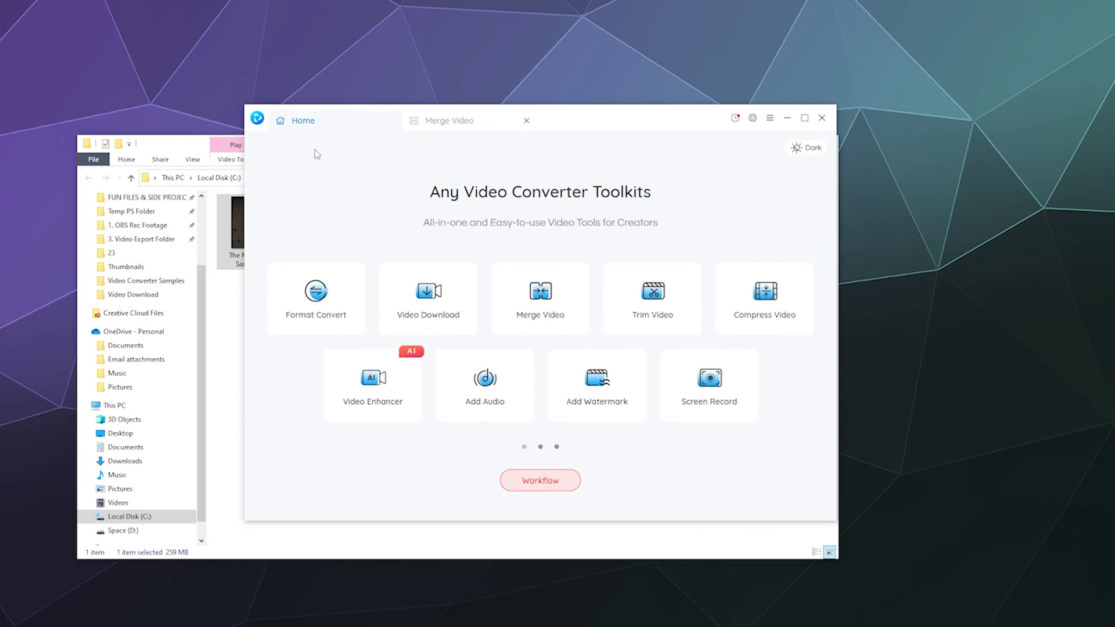
left_click(448, 122)
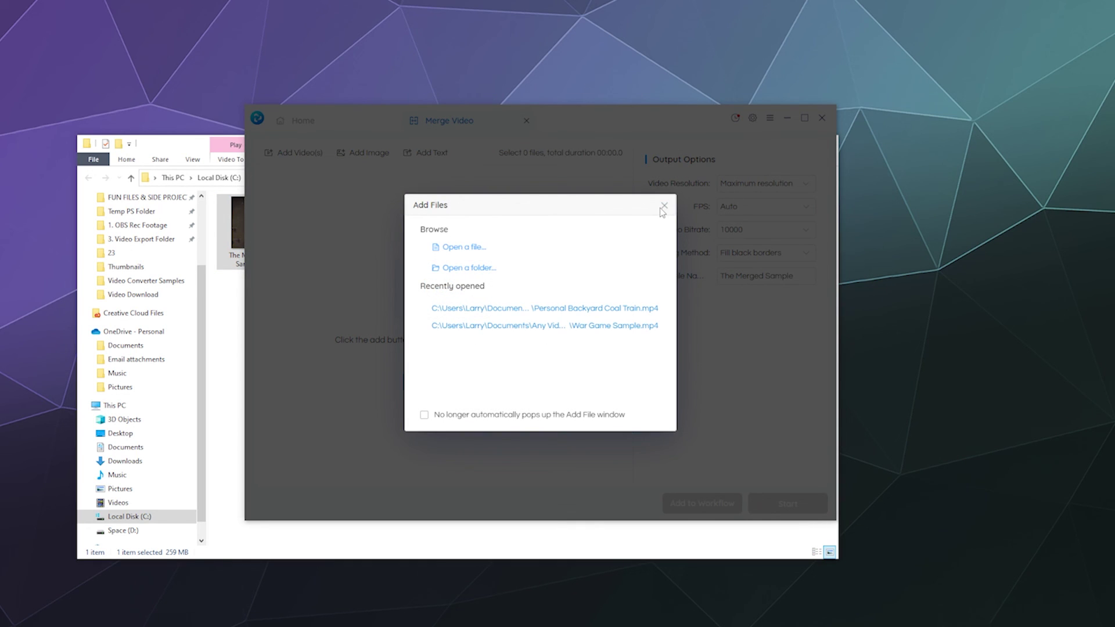
left_click(664, 207)
left_click(527, 122)
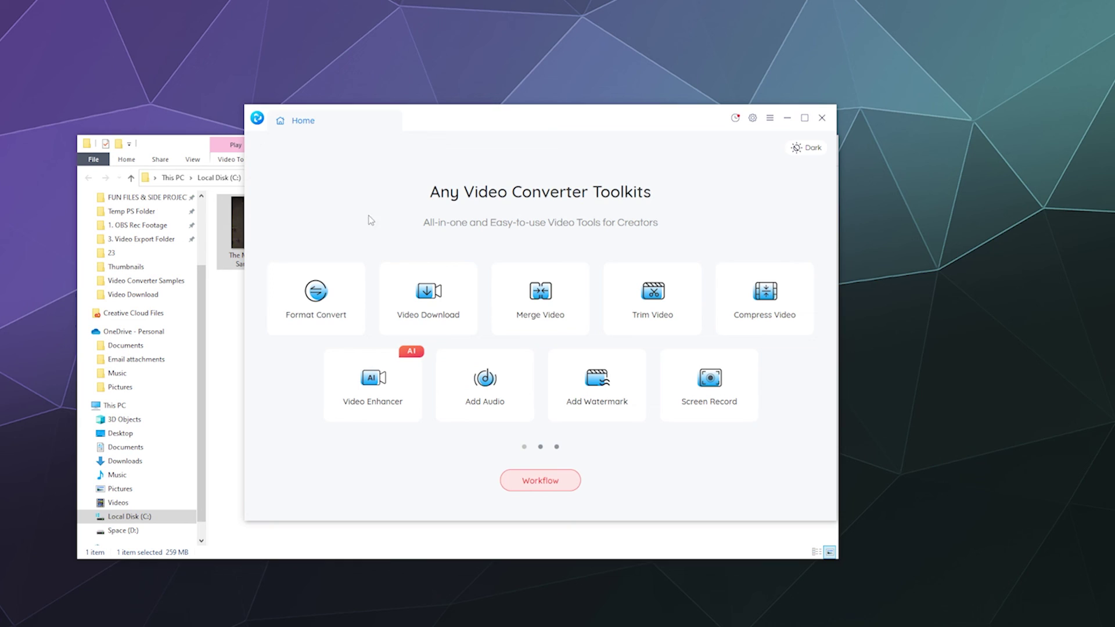